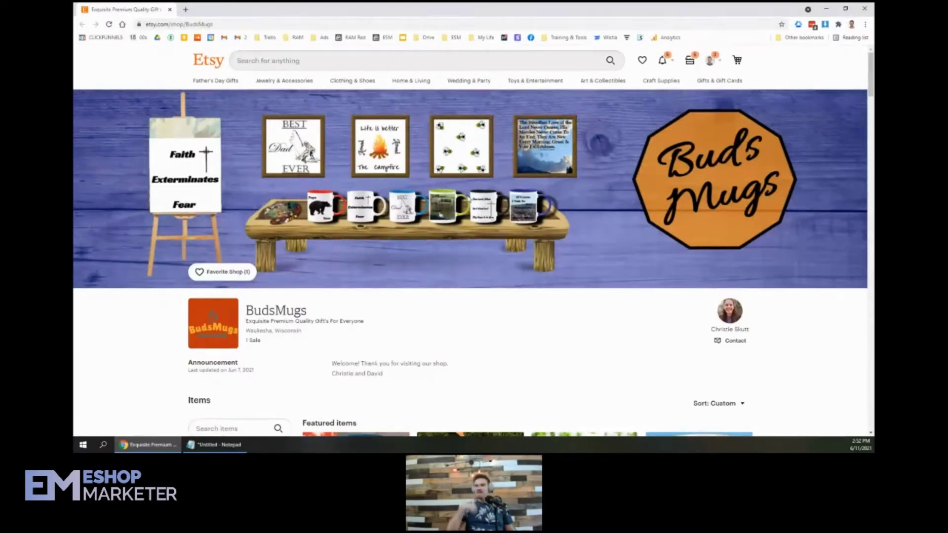
Open the "Fresh as a daisy" coffee mug listing from the BudsMugs shop's featured items
scroll(443, 234, down, 3)
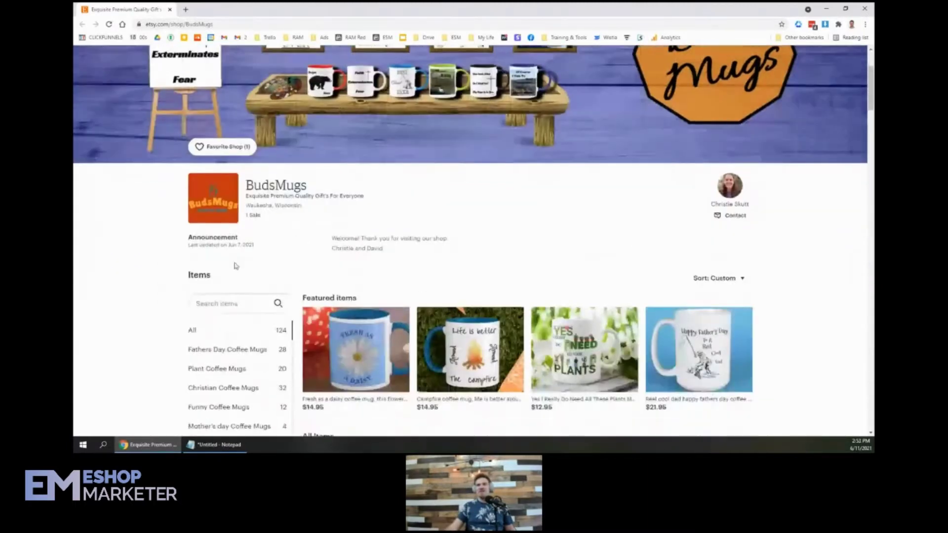
scroll(310, 287, down, 4)
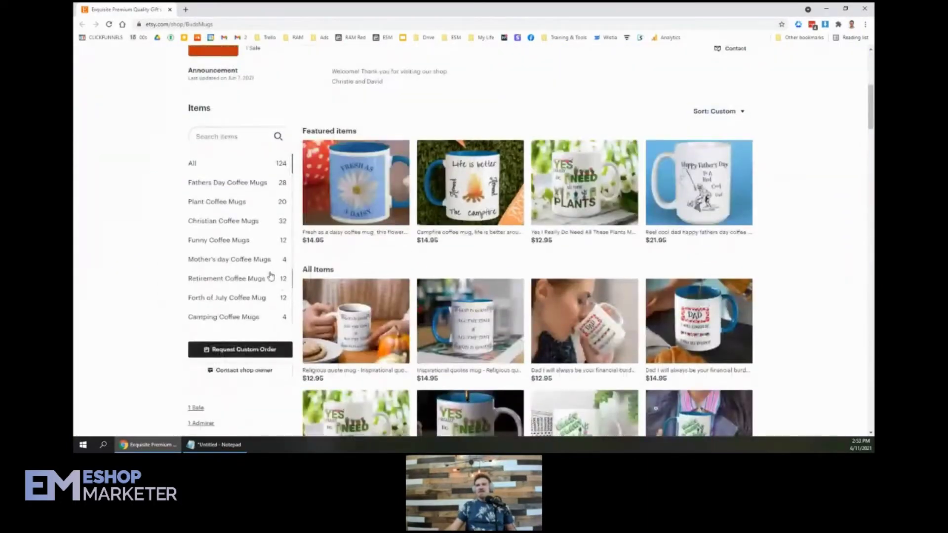
click(346, 179)
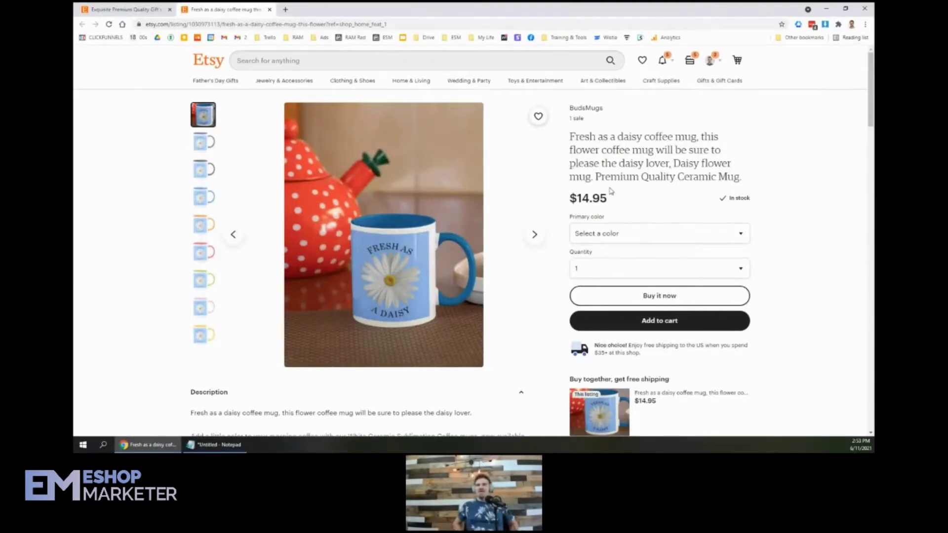
click(123, 7)
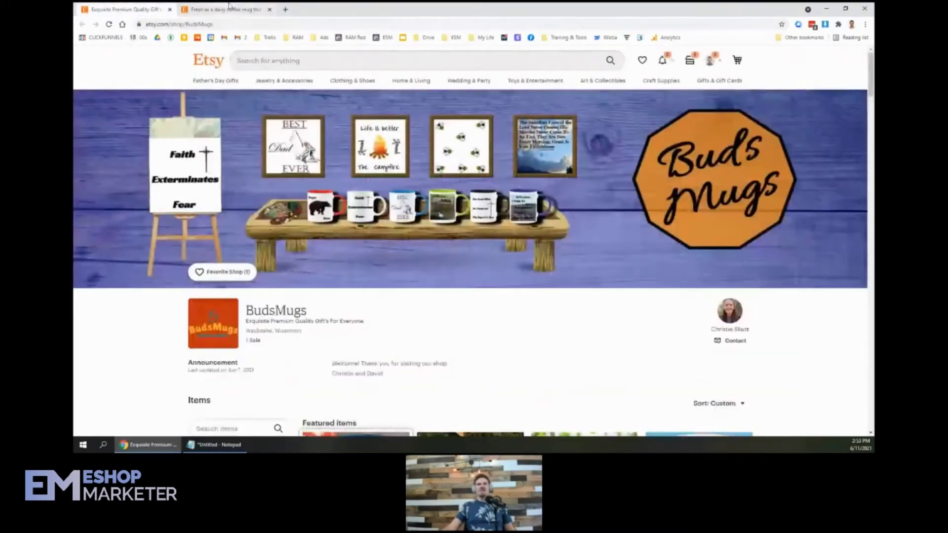
click(229, 7)
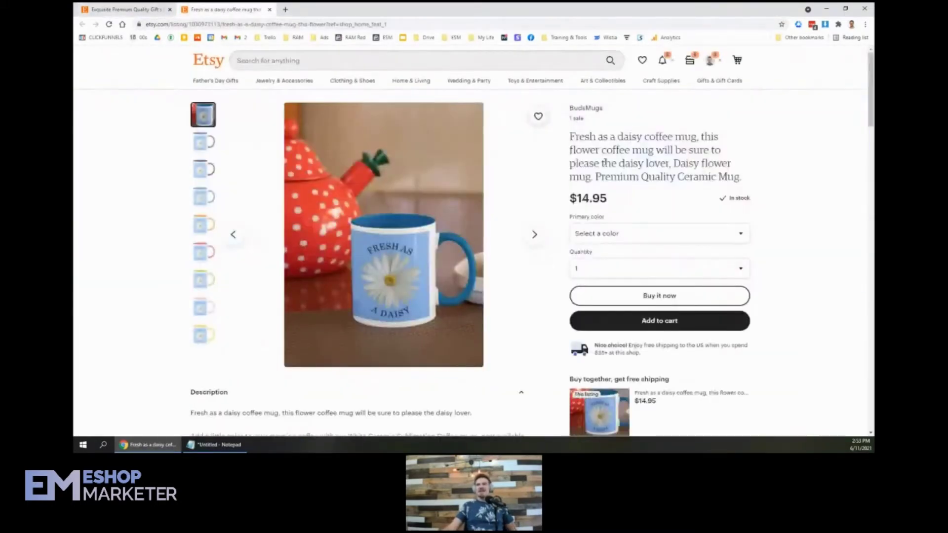
Copy the daisy mug listing's full title and replace all the text in the Notepad note with it
mouse_move(742, 177)
mouse_down()
mouse_move(568, 139)
mouse_move(744, 179)
mouse_up()
click(571, 137)
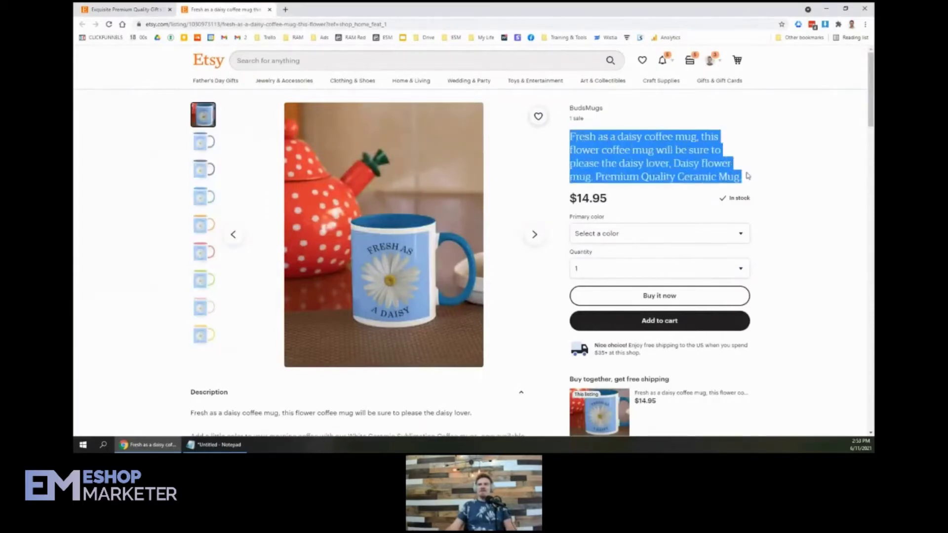
key(ctrl+c)
key(alt+Tab)
key(ctrl+a)
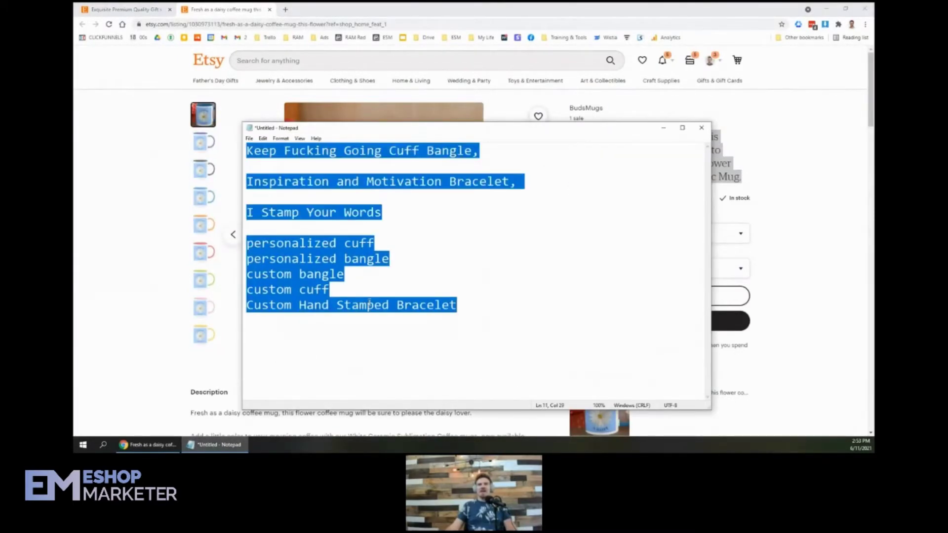
key(ctrl+v)
key(Return)
key(Return)
key(Return)
key(Return)
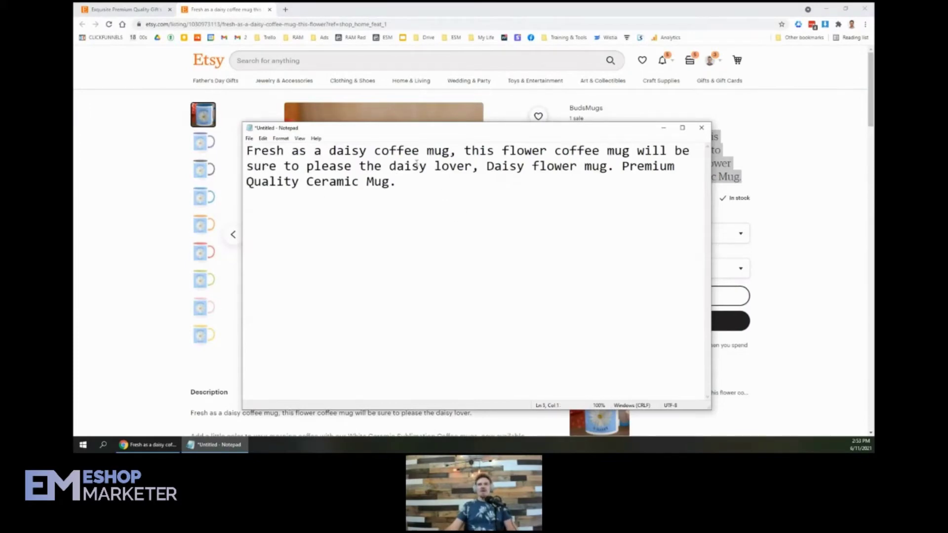
Copy "Fresh as a daisy coffee mug" from the note and search Etsy for it in a separate tab
drag(450, 151, 327, 152)
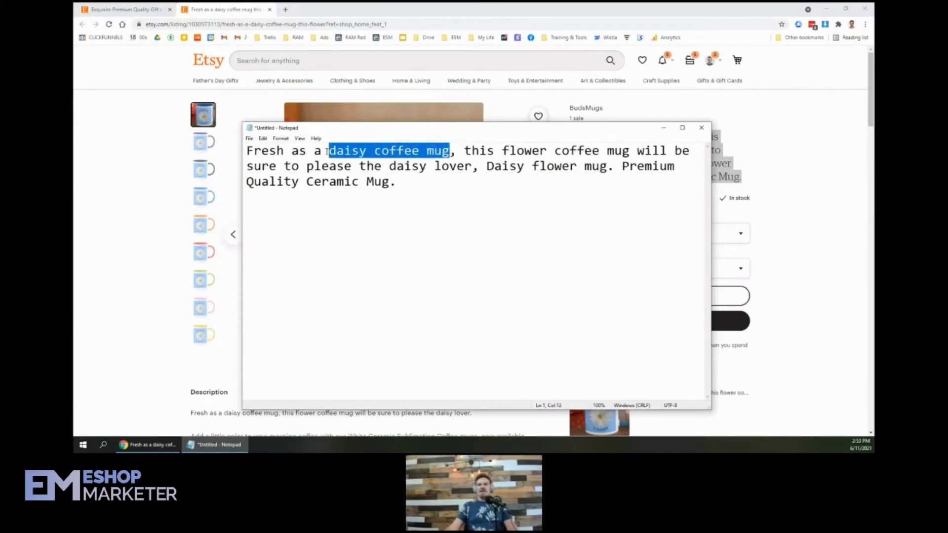
click(336, 151)
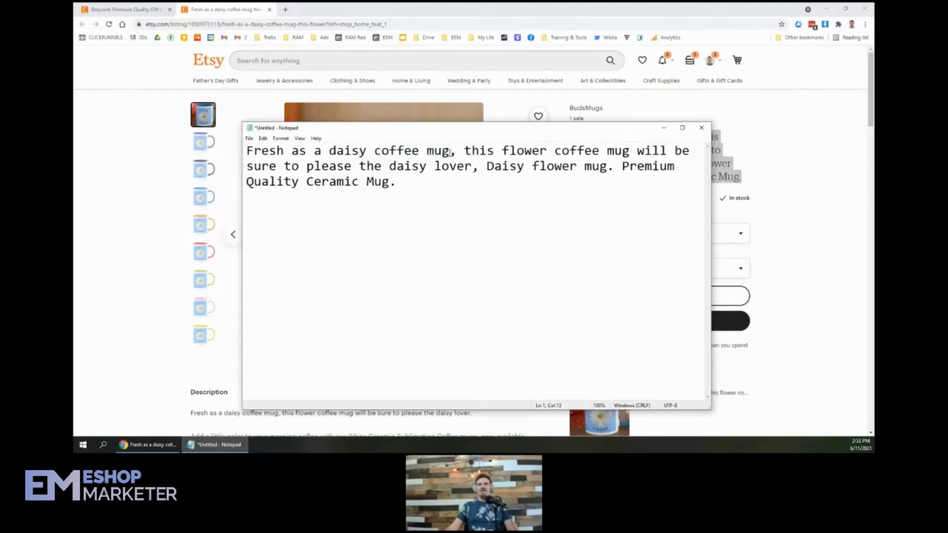
drag(450, 151, 244, 151)
click(205, 62)
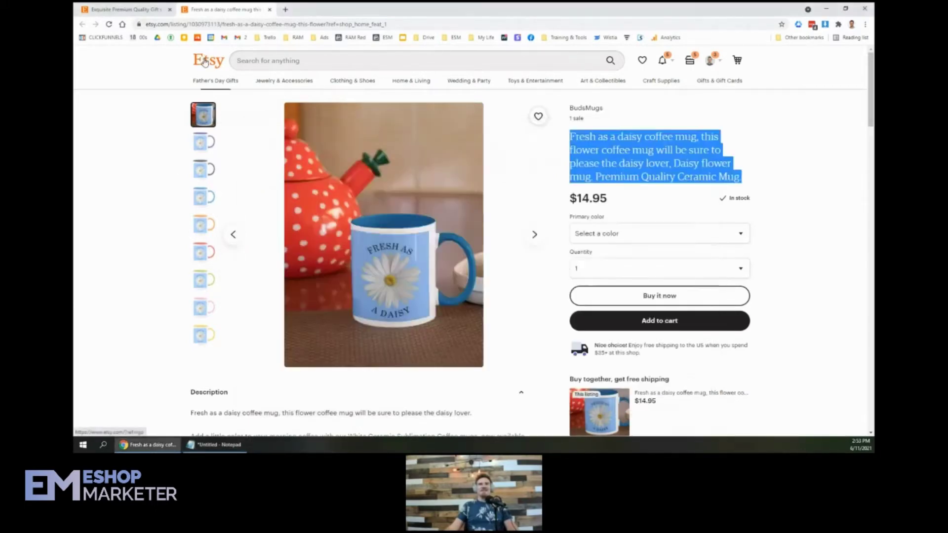
click(205, 61)
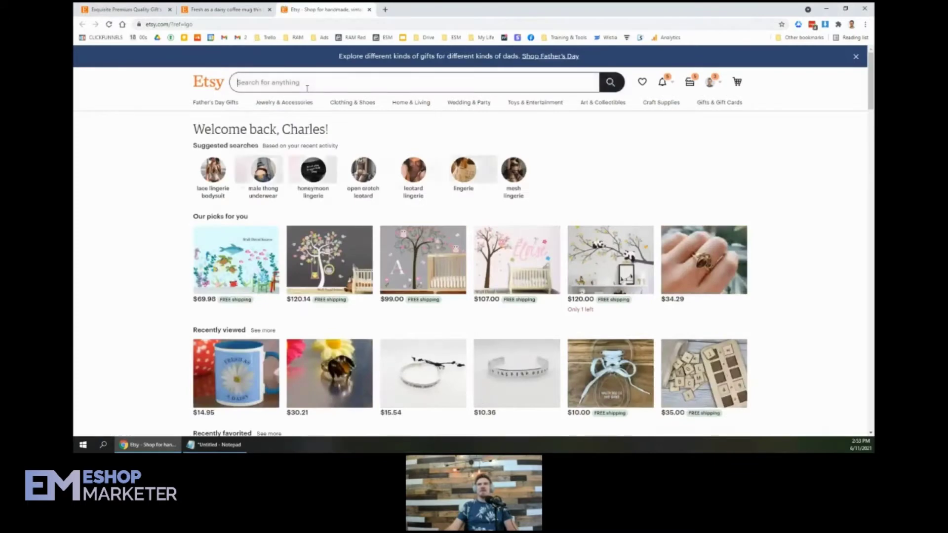
click(307, 85)
key(ctrl+v)
key(Return)
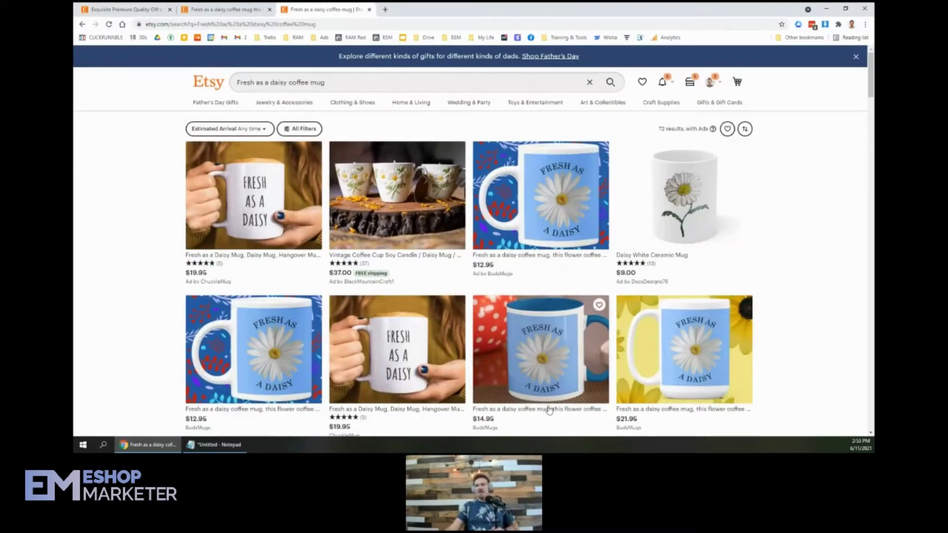
Examine where the BudsMugs listings rank in the search results and compare the searched phrase with the title in the note
scroll(235, 341, down, 1)
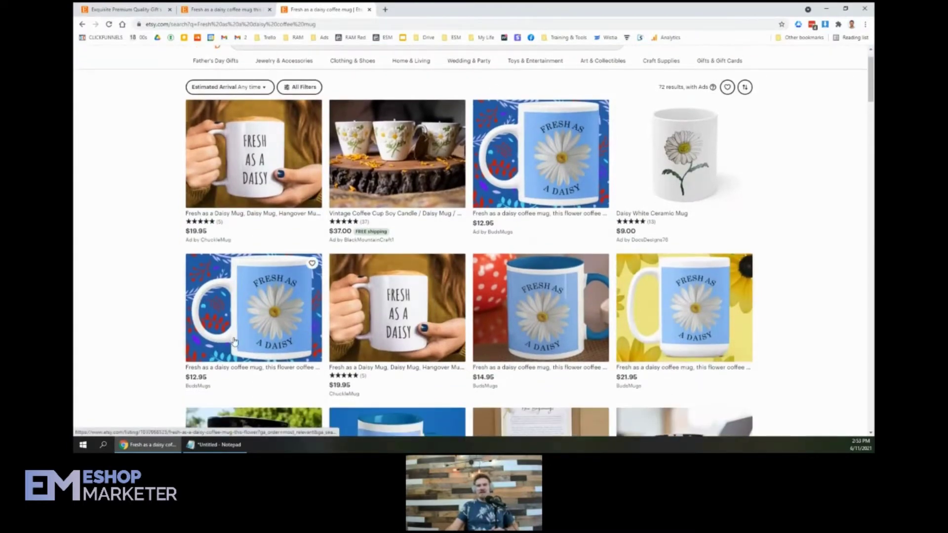
scroll(235, 340, down, 1)
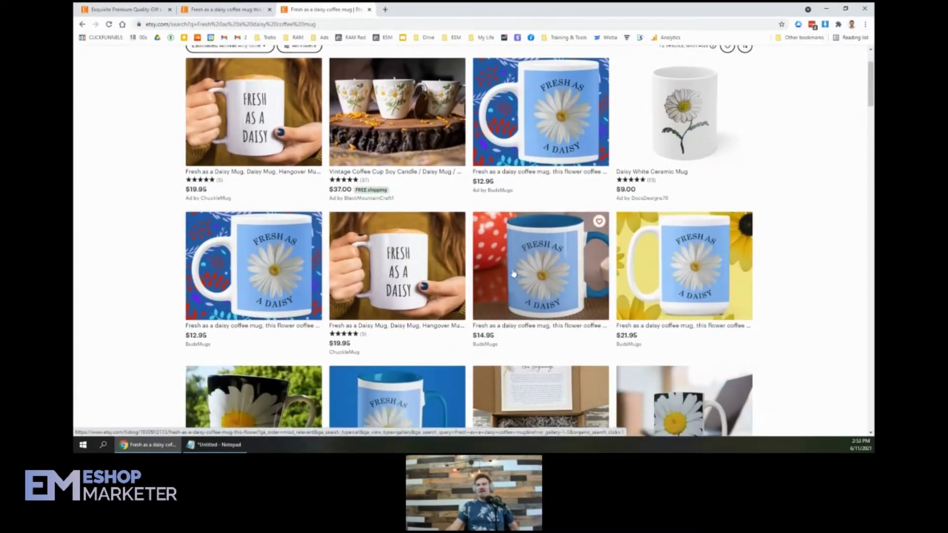
scroll(416, 232, up, 2)
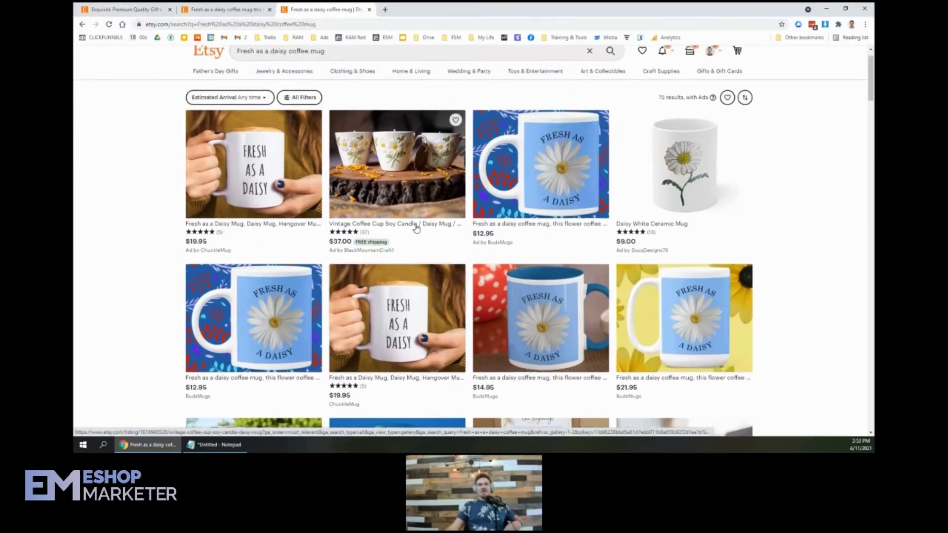
scroll(417, 228, up, 2)
click(217, 444)
click(443, 181)
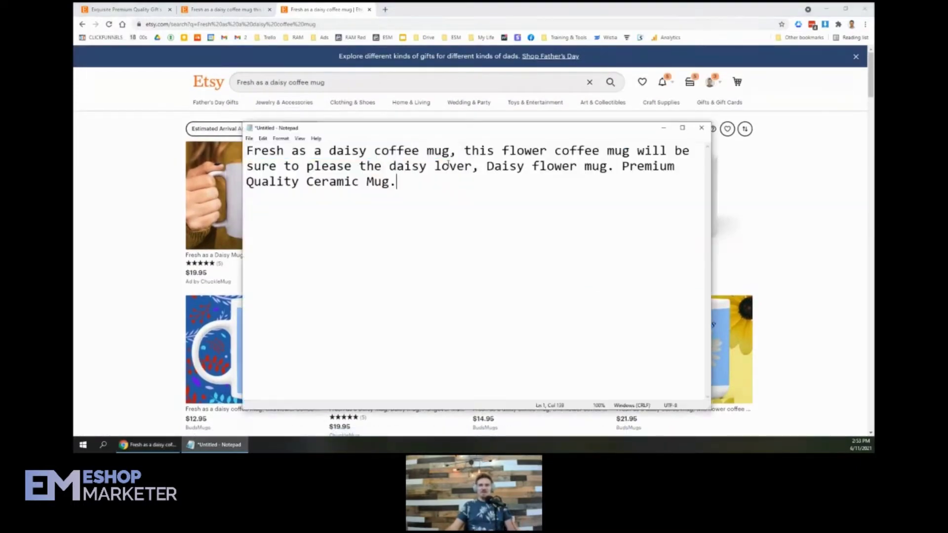
click(725, 177)
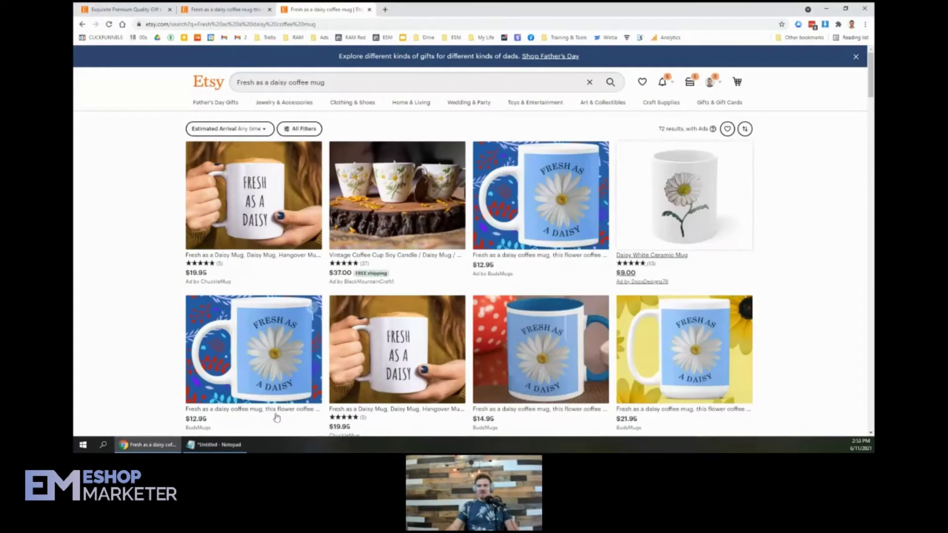
Copy "daisy coffee mug" from the title in the note and search Etsy for that shorter phrase
click(217, 444)
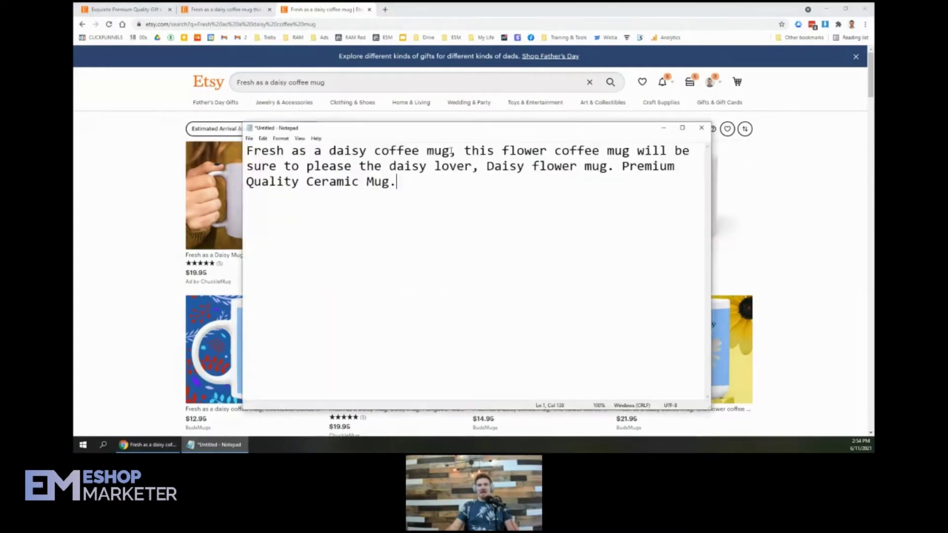
drag(449, 151, 329, 151)
key(ctrl+c)
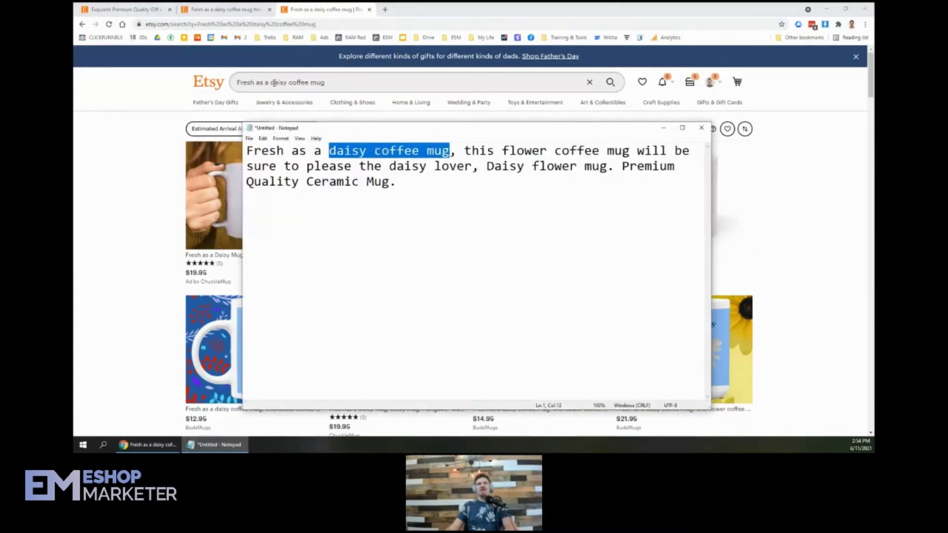
triple_click(274, 82)
key(ctrl+v)
key(Return)
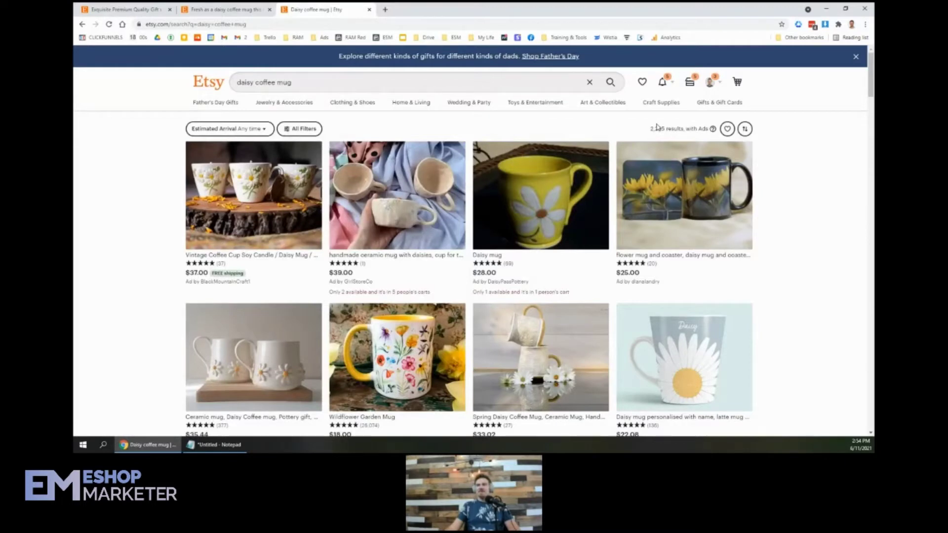
Mark the Wildflower Garden Mug as a favorite while reviewing the competing daisy coffee mug results
scroll(656, 127, down, 2)
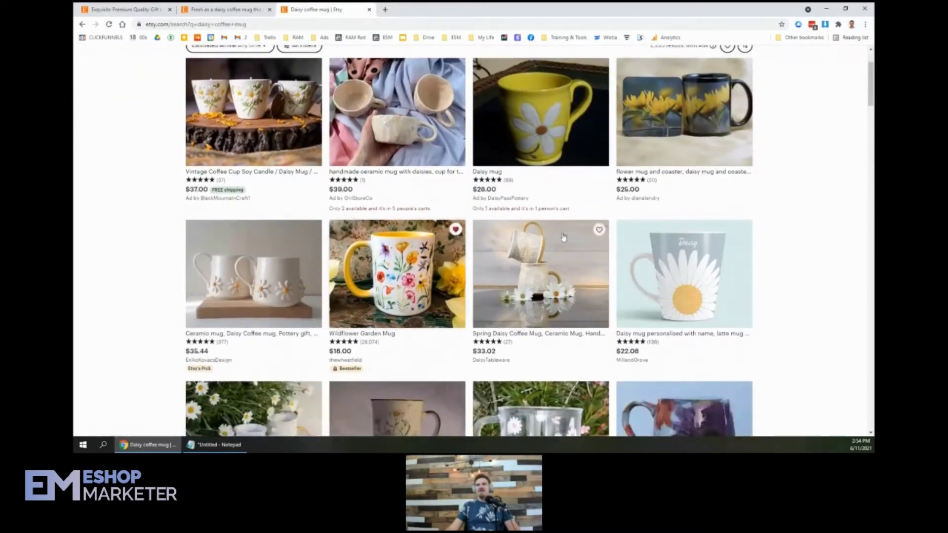
click(598, 230)
scroll(596, 240, down, 3)
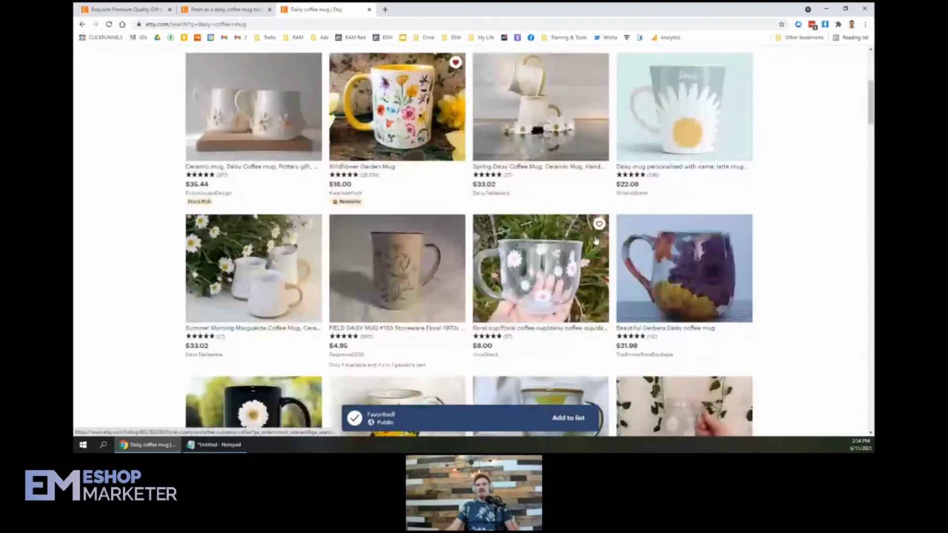
scroll(597, 240, up, 5)
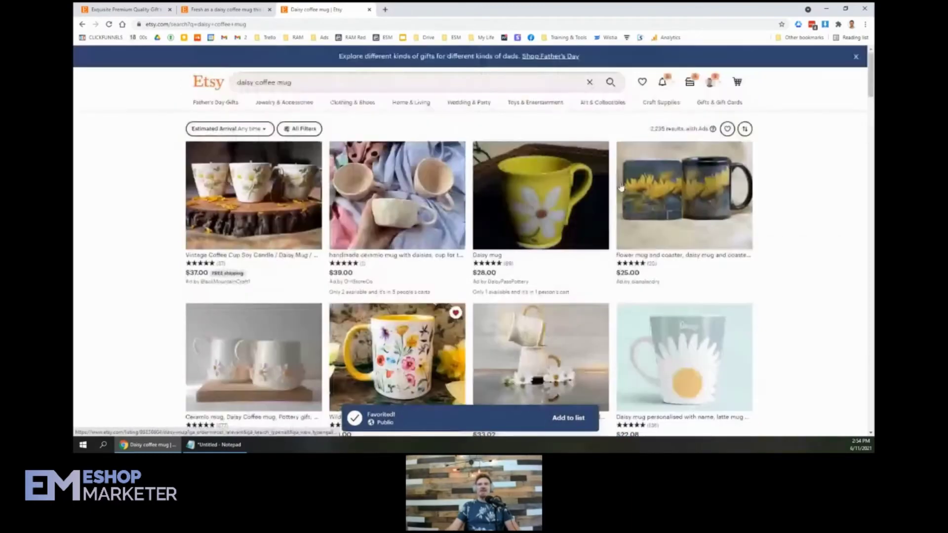
Return to the daisy mug listing, then duplicate its full title below the original in the Notepad note
click(225, 10)
click(598, 150)
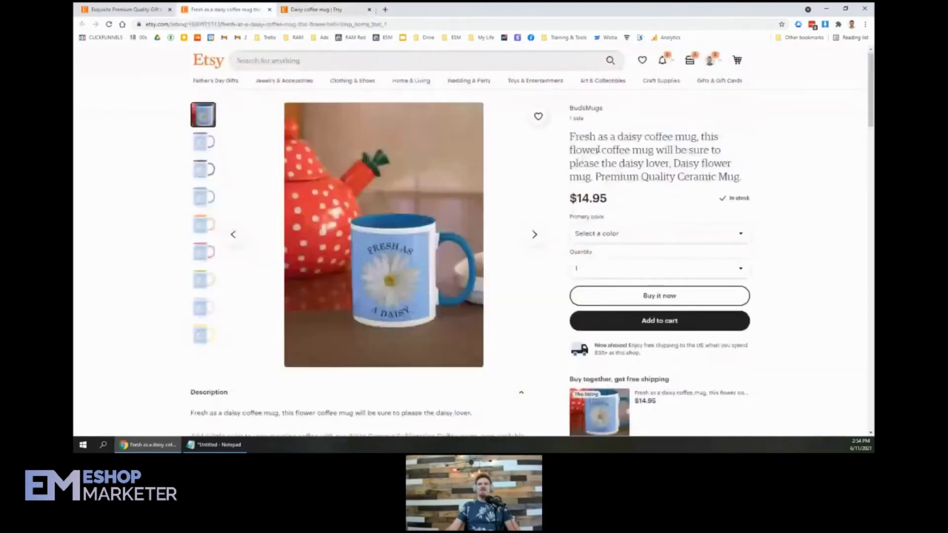
click(216, 444)
click(448, 189)
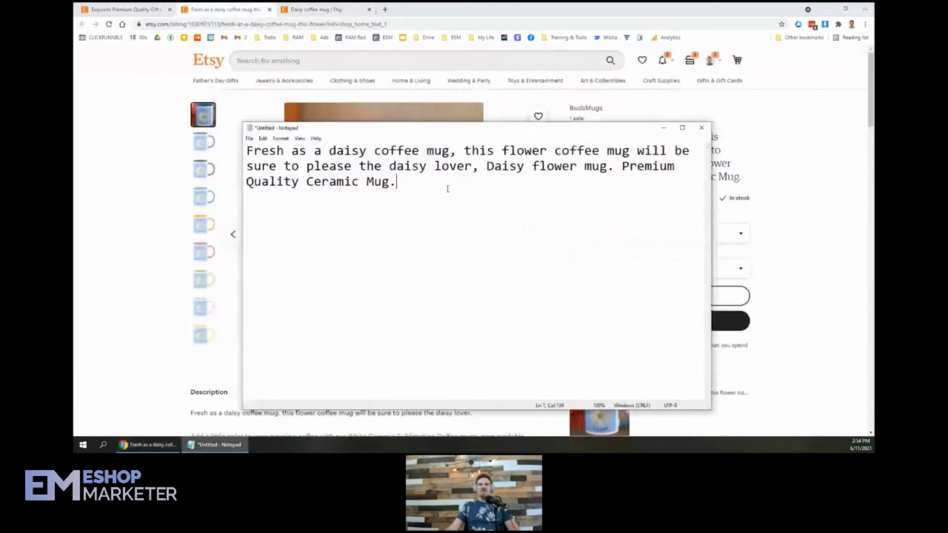
key(ctrl+a)
key(ctrl+c)
click(407, 214)
key(ctrl+v)
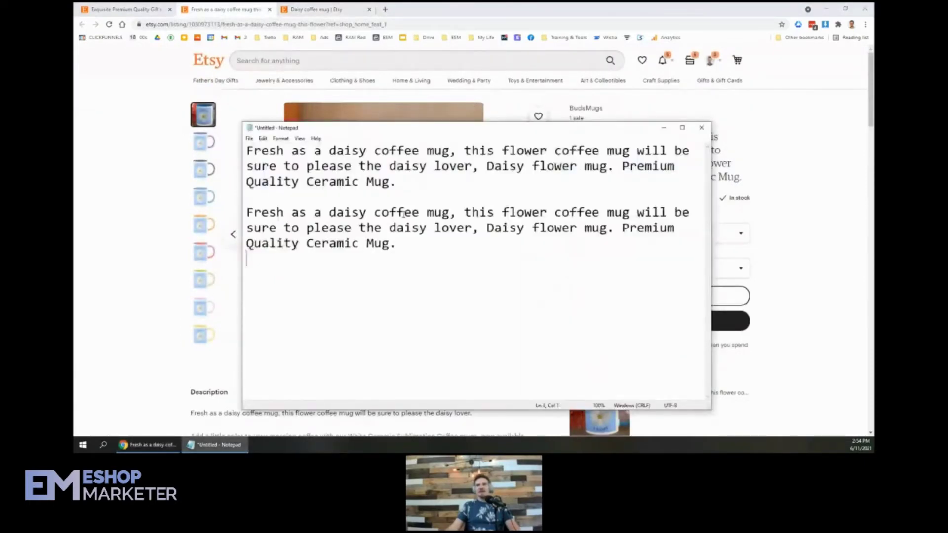
Remove "Fresh as a" from the start of the duplicated title and capitalize its first word as "Daisy"
drag(330, 213, 254, 212)
key(BackSpace)
key(BackSpace)
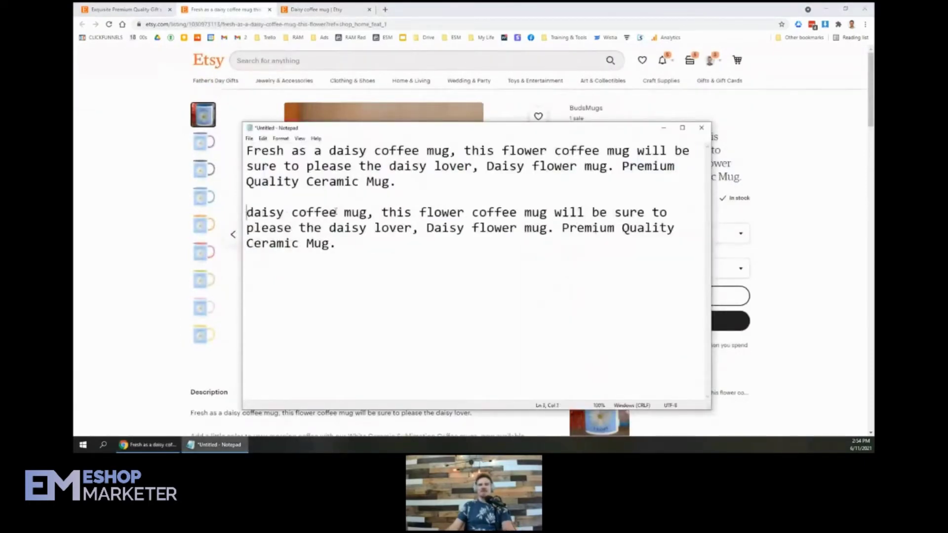
key(Delete)
text(D)
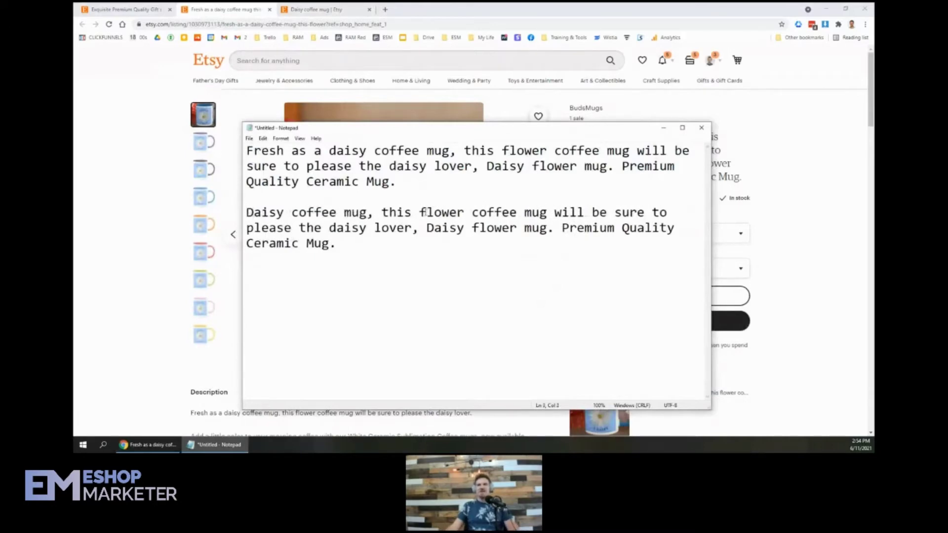
Split the duplicated title into separate paragraphs after "Daisy coffee mug," and after "lover,"
click(379, 212)
key(Return)
key(Return)
key(Return)
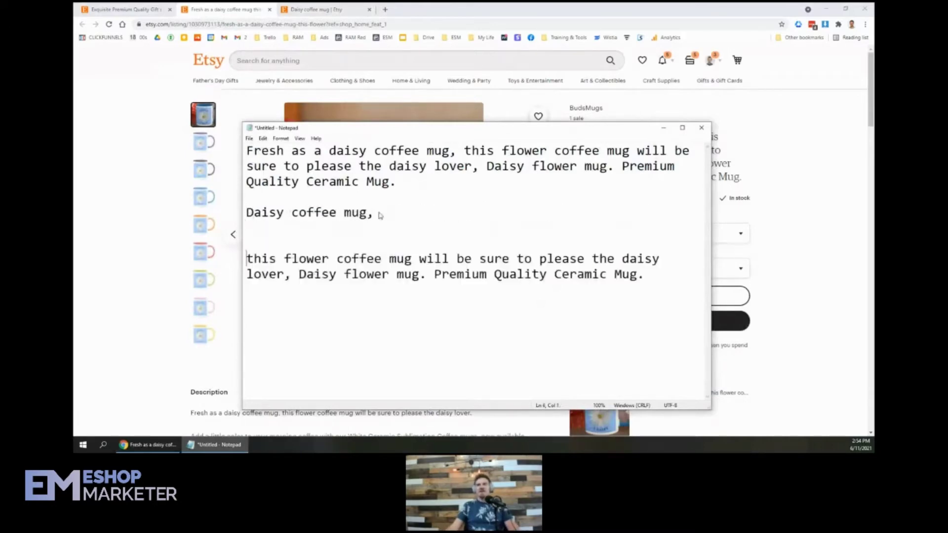
click(297, 258)
click(284, 275)
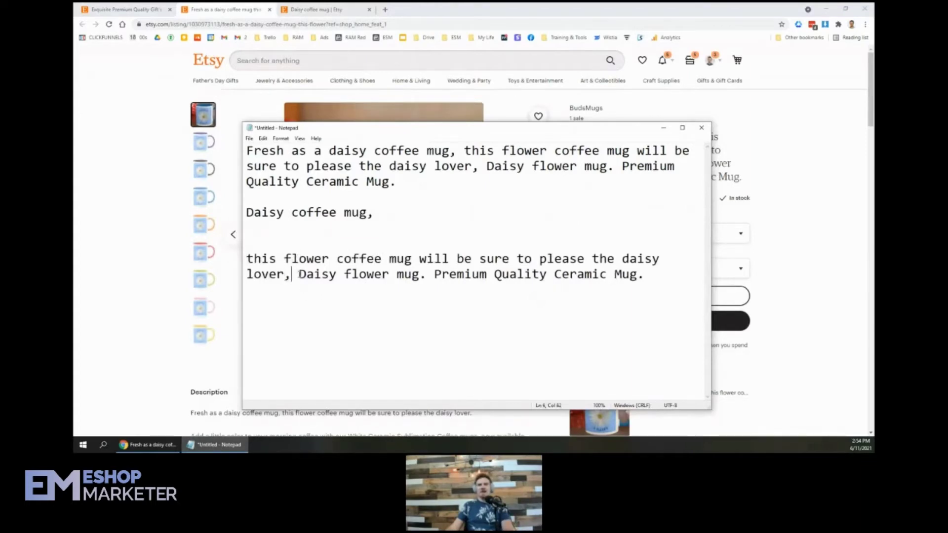
key(Return)
key(Return)
key(Delete)
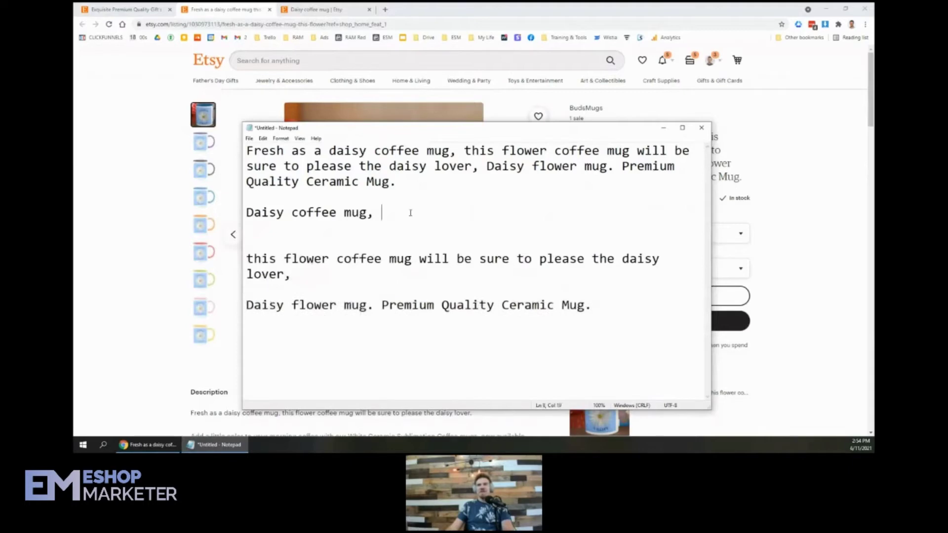
Add the phrase "Flower lover coffee mug" on a new line beneath "Daisy coffee mug," in the note
key(Return)
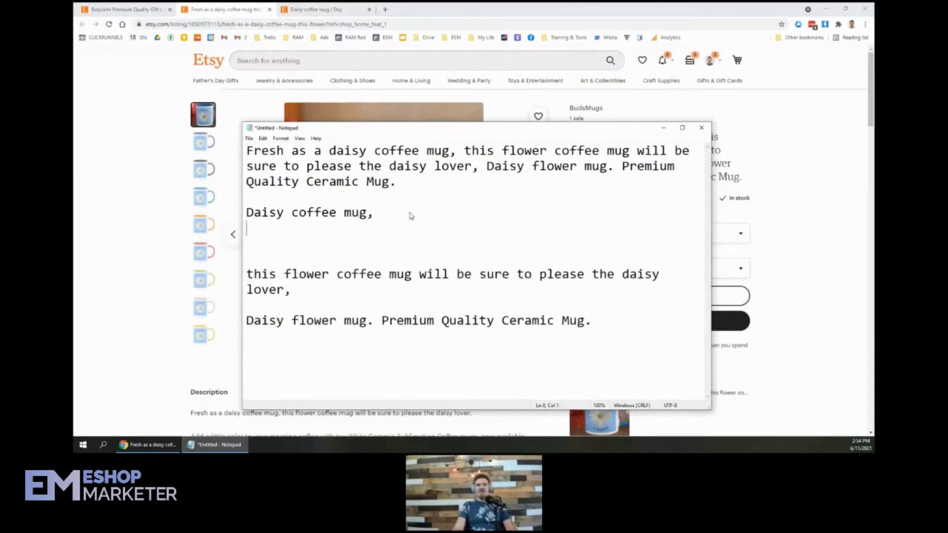
text(Flower )
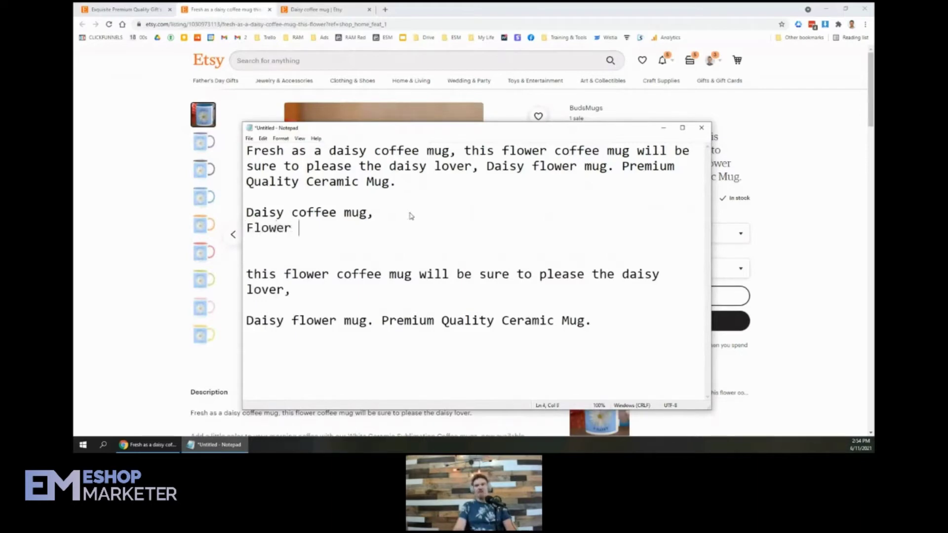
text(lover g)
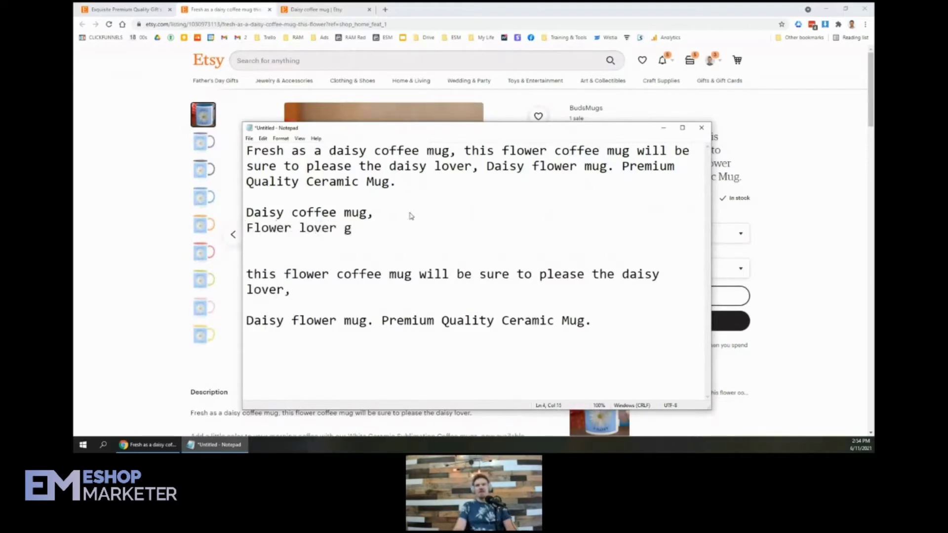
key(BackSpace)
text(coffee mu)
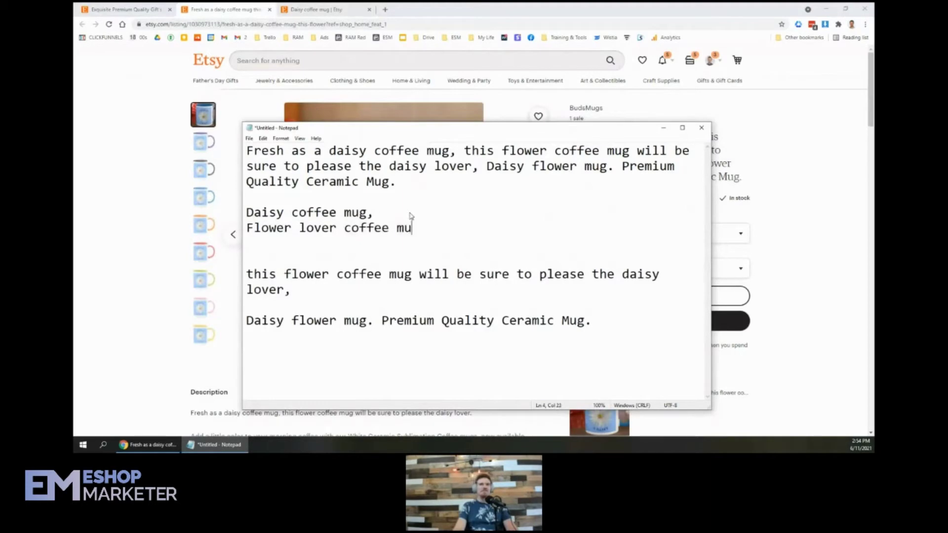
text(g)
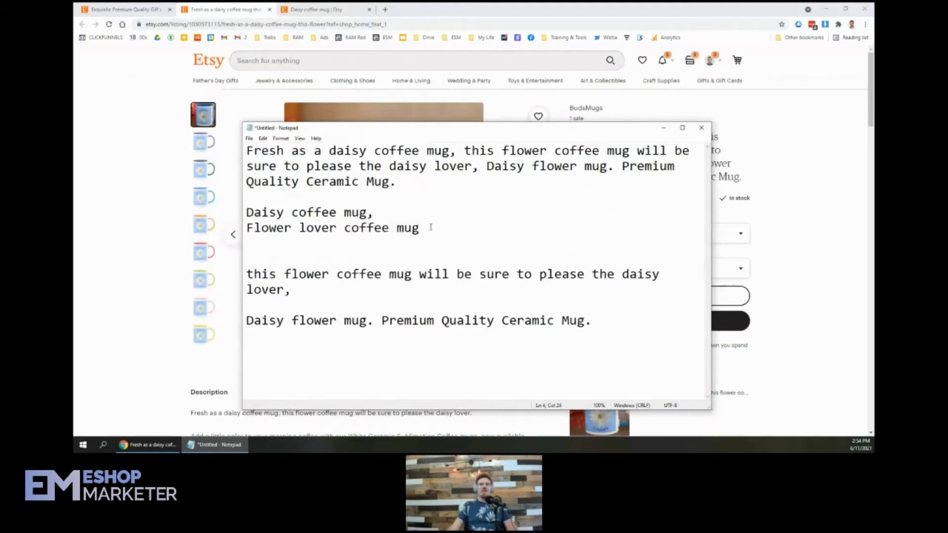
Search Etsy for the note's phrase "Flower lover coffee mug", replacing the previous search in the results tab
drag(430, 227, 224, 231)
key(ctrl+c)
click(291, 7)
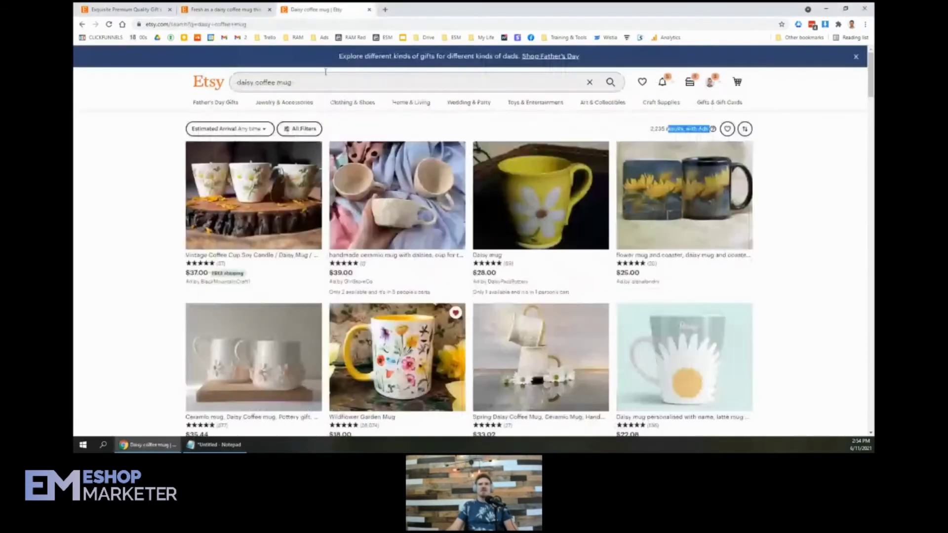
triple_click(325, 73)
key(ctrl+v)
key(Return)
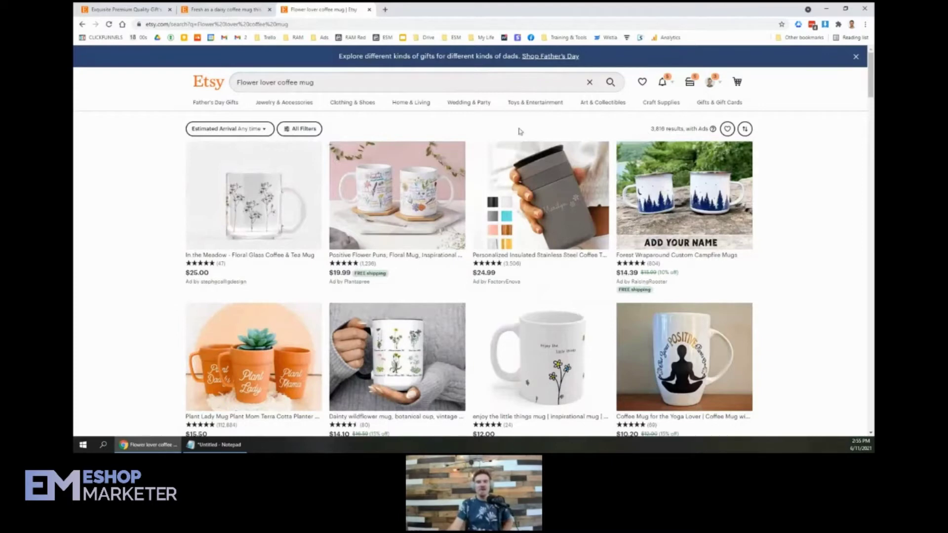
Compare the phrase "Flower lover coffee mug" in the note with the daisy mug listing's title and the Etsy search results
key(alt+Tab)
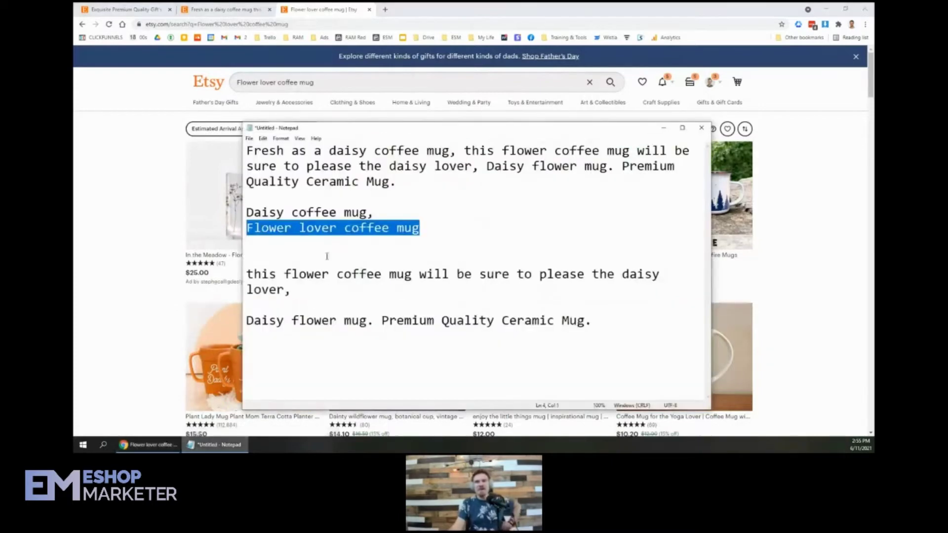
key(alt+Tab)
click(222, 9)
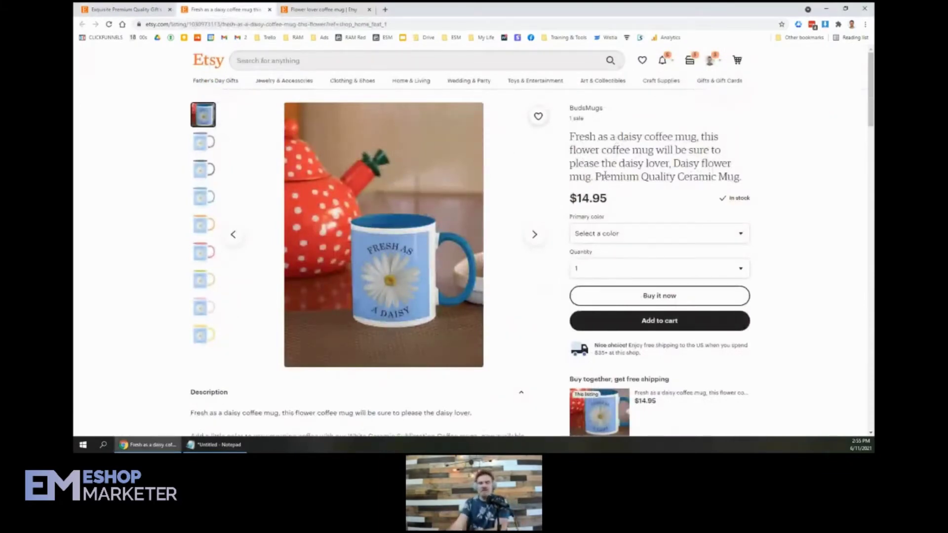
click(217, 445)
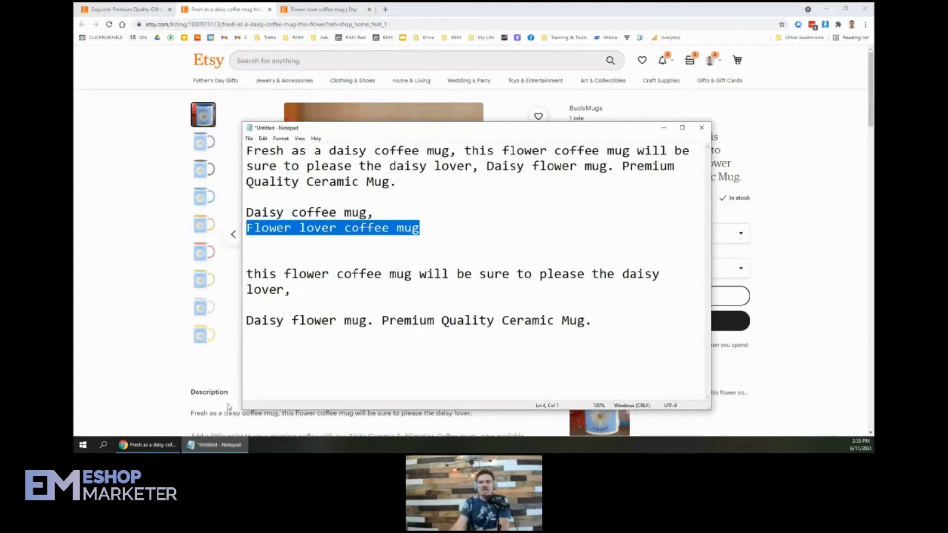
click(313, 289)
click(282, 275)
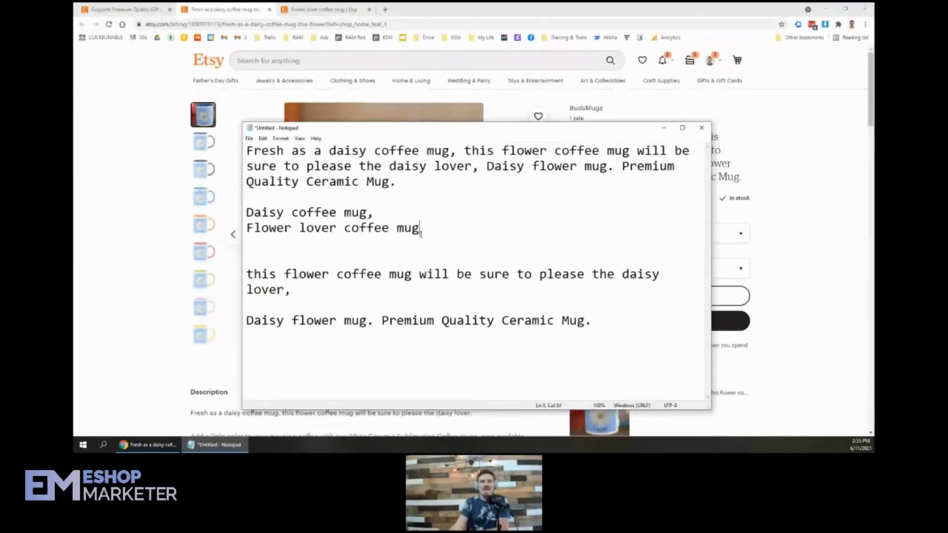
drag(421, 228, 220, 228)
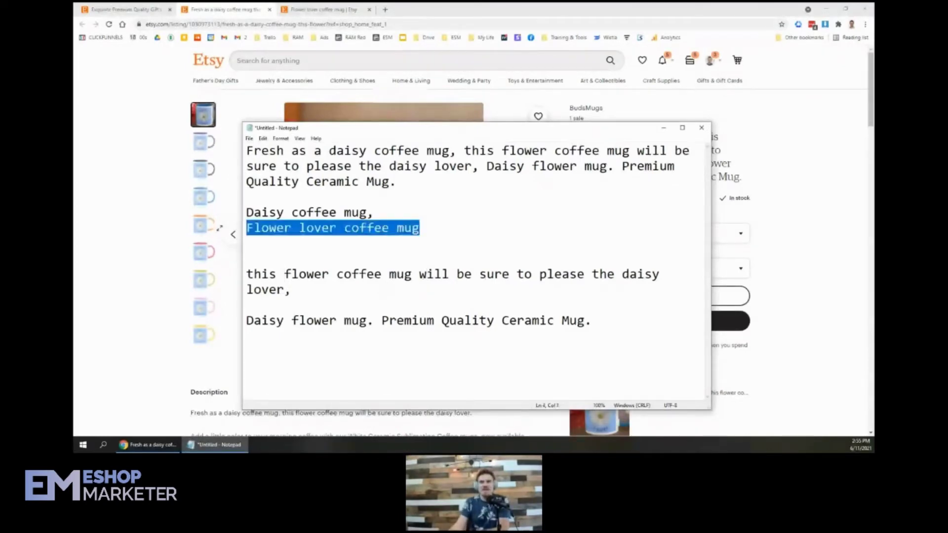
click(309, 6)
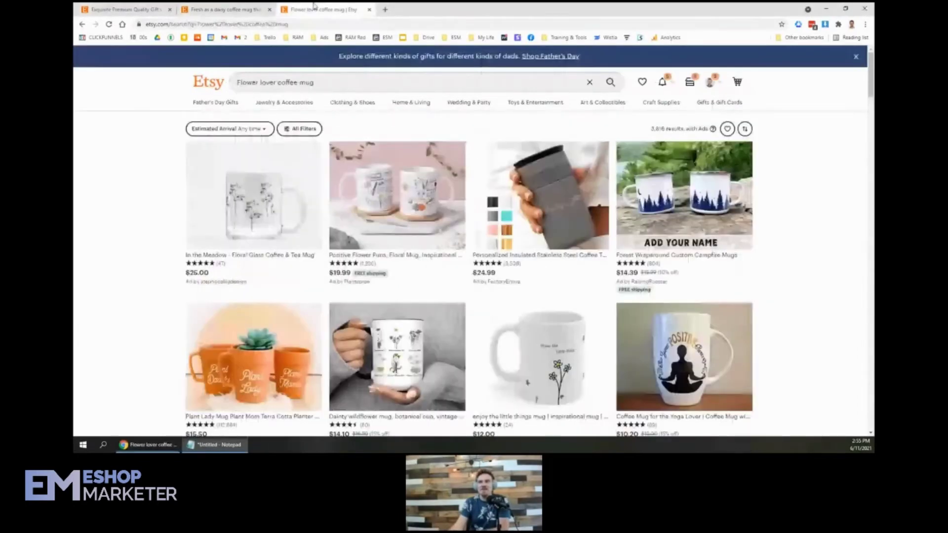
Move "Daisy flower mug" from the last paragraph of the note to the line beneath "Flower lover coffee mug"
click(222, 448)
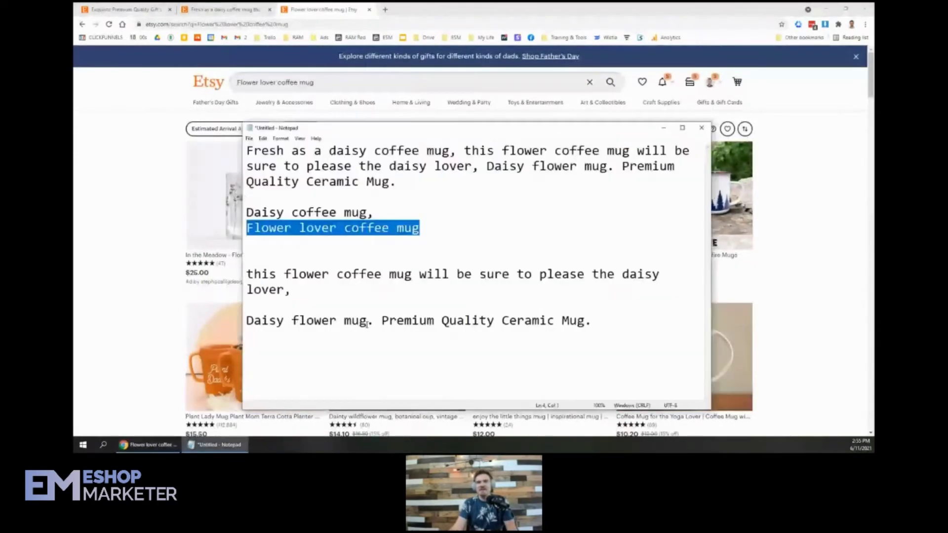
drag(367, 322, 253, 322)
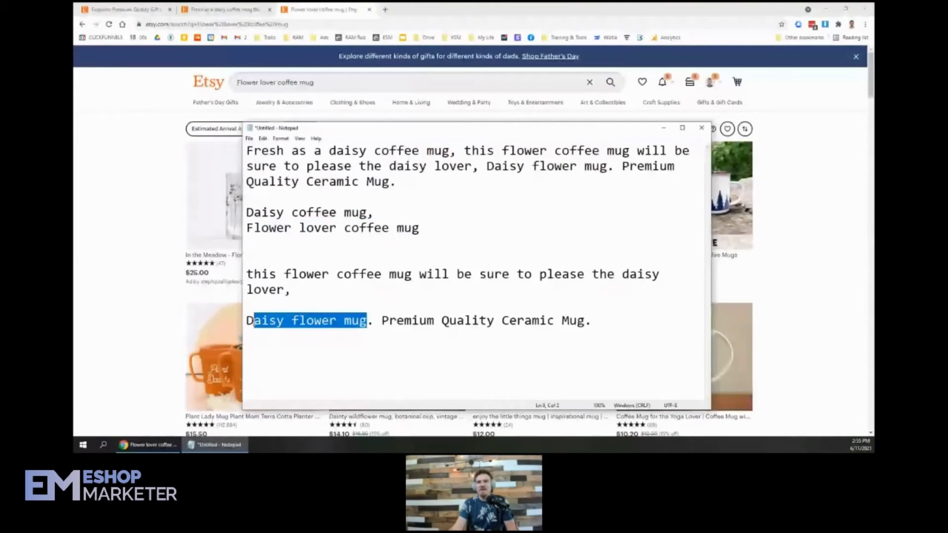
drag(253, 322, 246, 322)
key(ctrl+x)
click(284, 244)
key(ctrl+v)
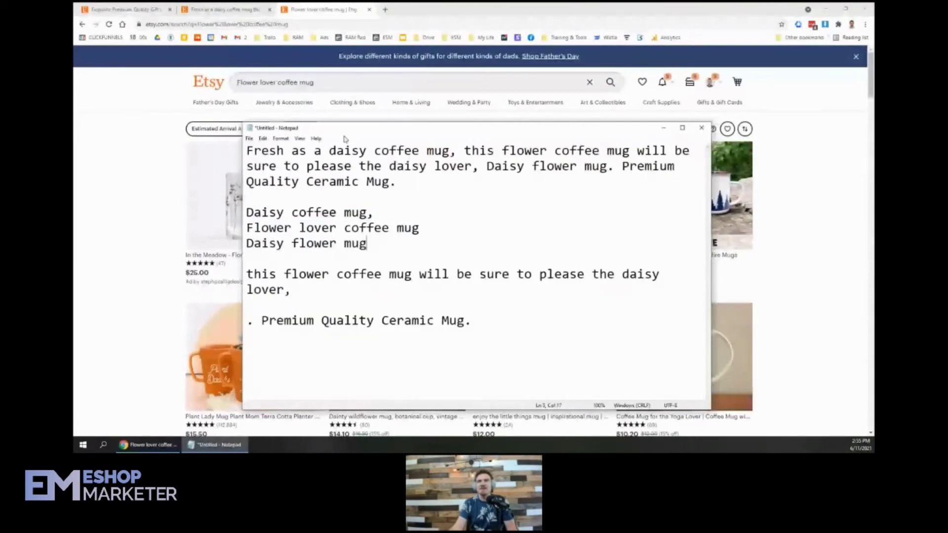
Search Etsy for the moved phrase "Daisy flower mug"
click(315, 83)
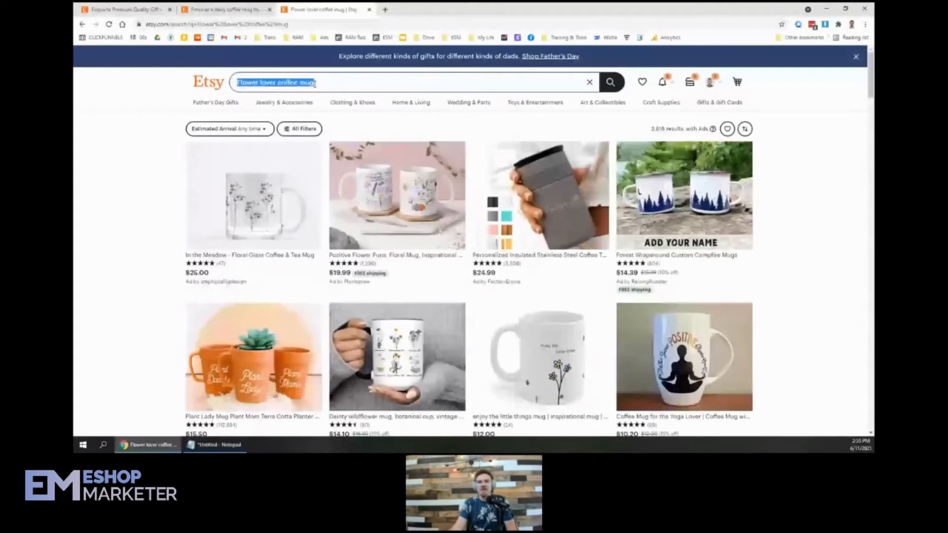
key(ctrl+v)
key(Return)
Copy "Premium Quality Ceramic Mug" from the note and search Etsy for it
key(alt+Tab)
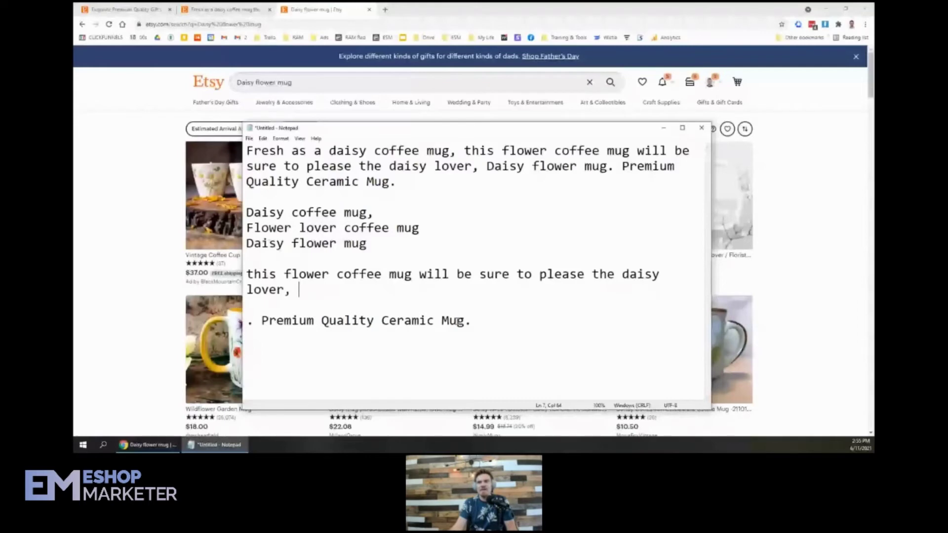
drag(464, 321, 269, 325)
click(326, 85)
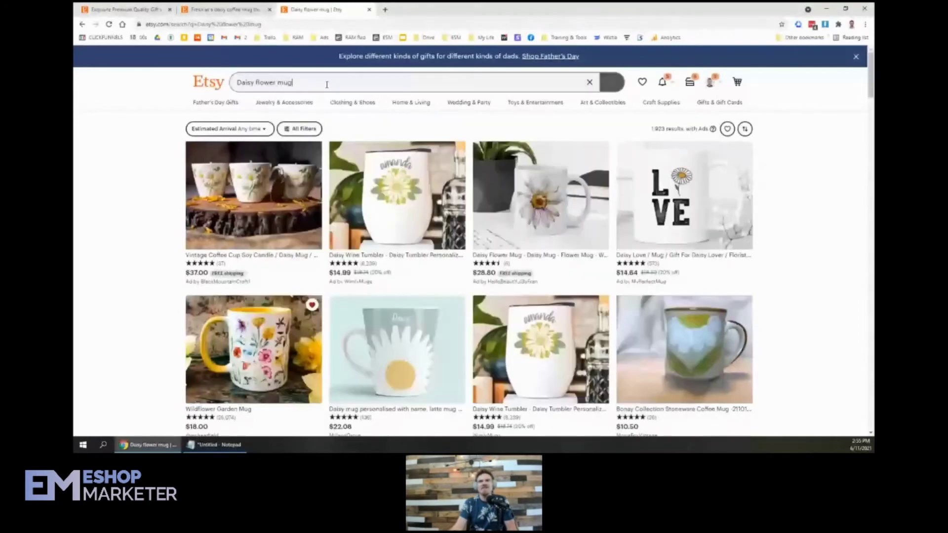
key(ctrl+a)
key(ctrl+v)
key(Return)
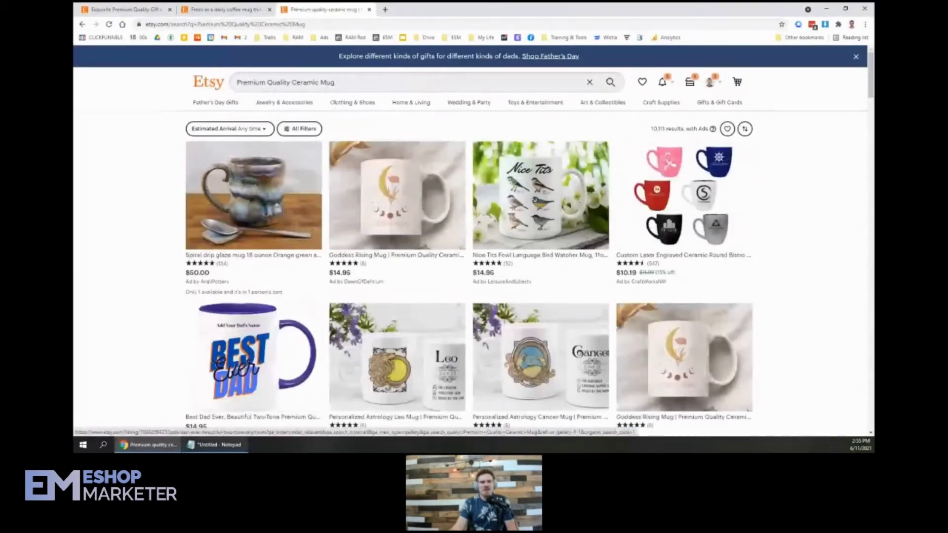
Highlight the three keyword phrases in the note, then revisit the BudsMugs shop page and the Premium Quality Ceramic Mug results
mouse_move(190, 451)
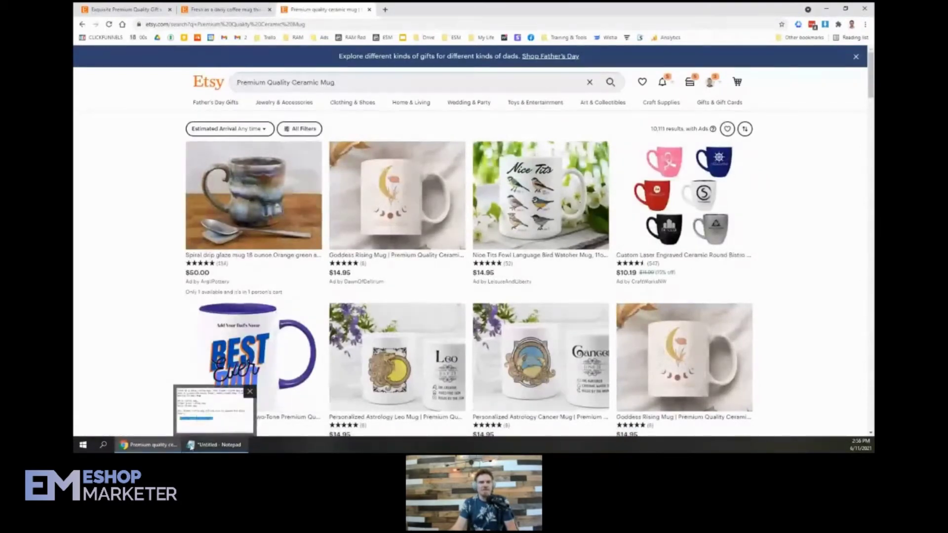
click(191, 447)
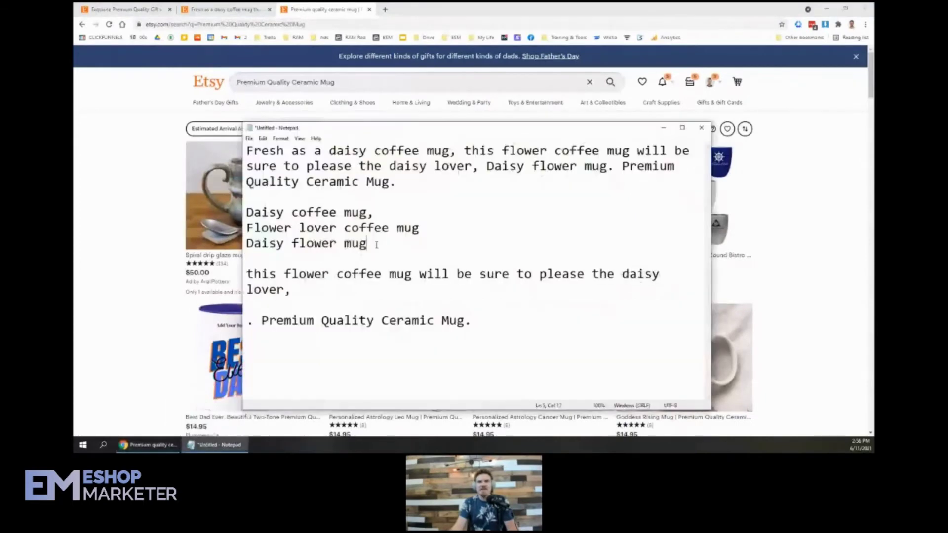
drag(376, 245, 246, 212)
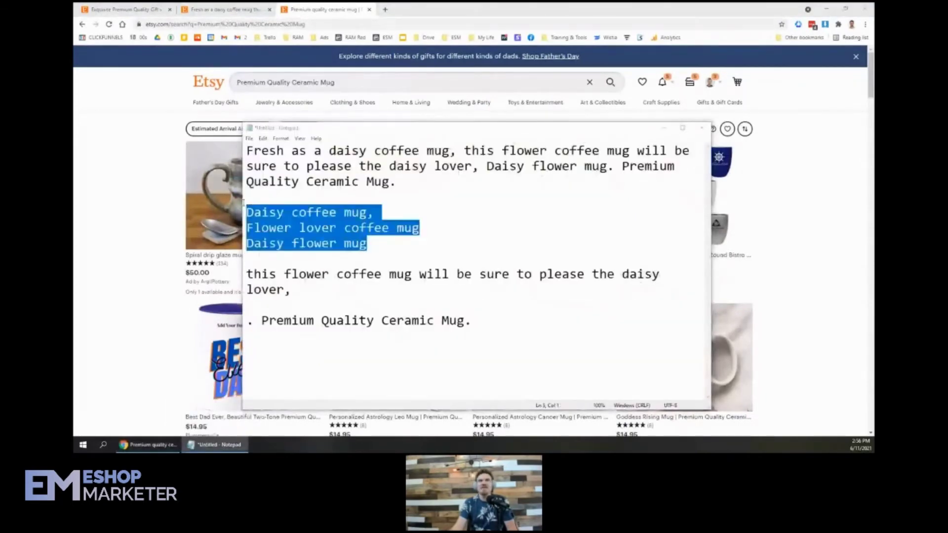
click(258, 6)
click(150, 6)
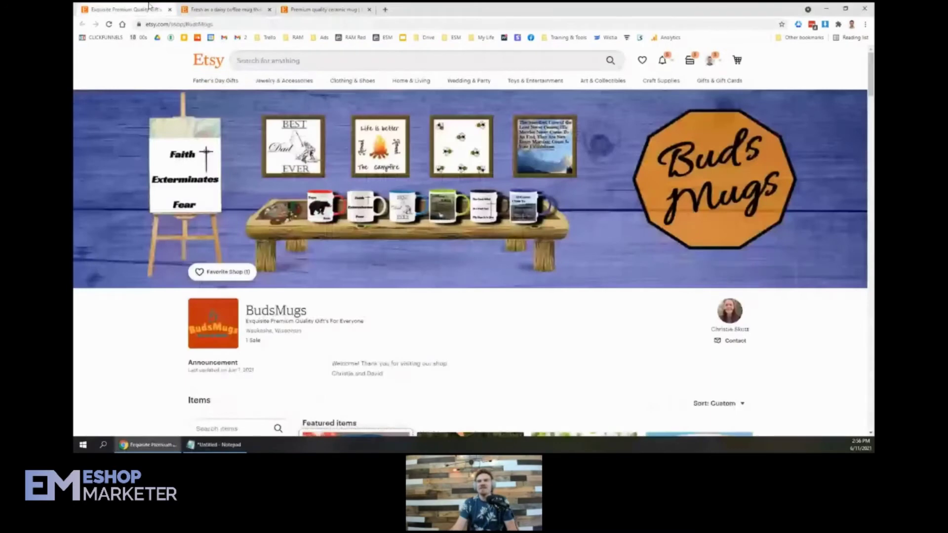
click(307, 9)
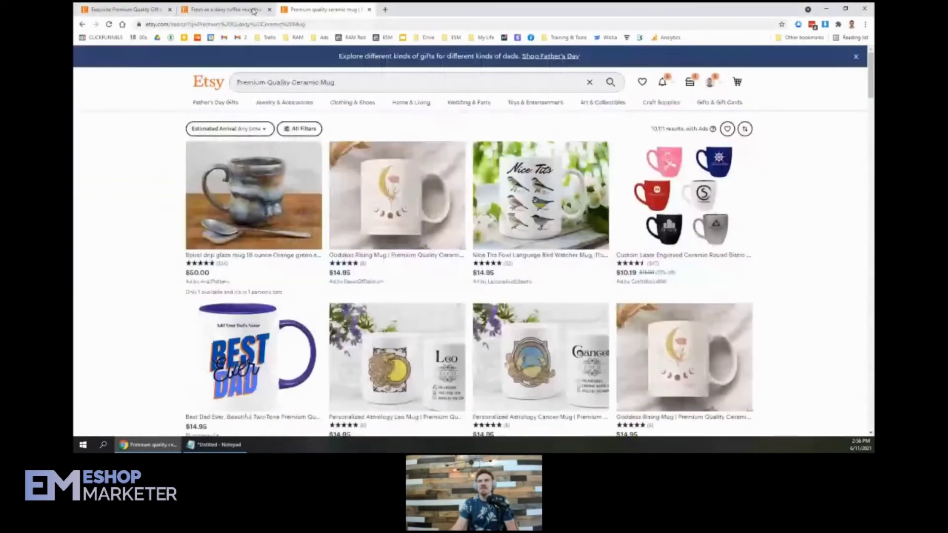
Review the daisy mug listing's description, highlighting the text from its second paragraph into the specifications
click(253, 10)
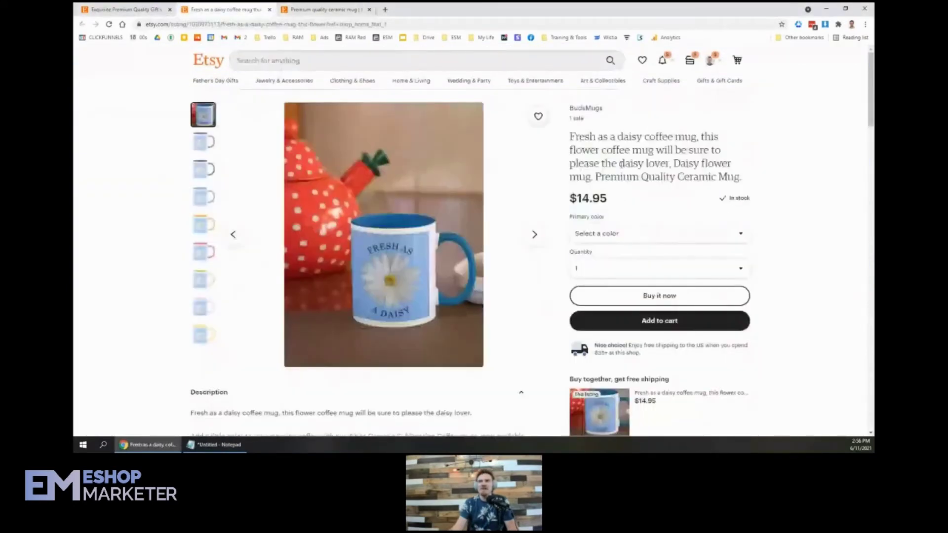
scroll(639, 164, down, 1)
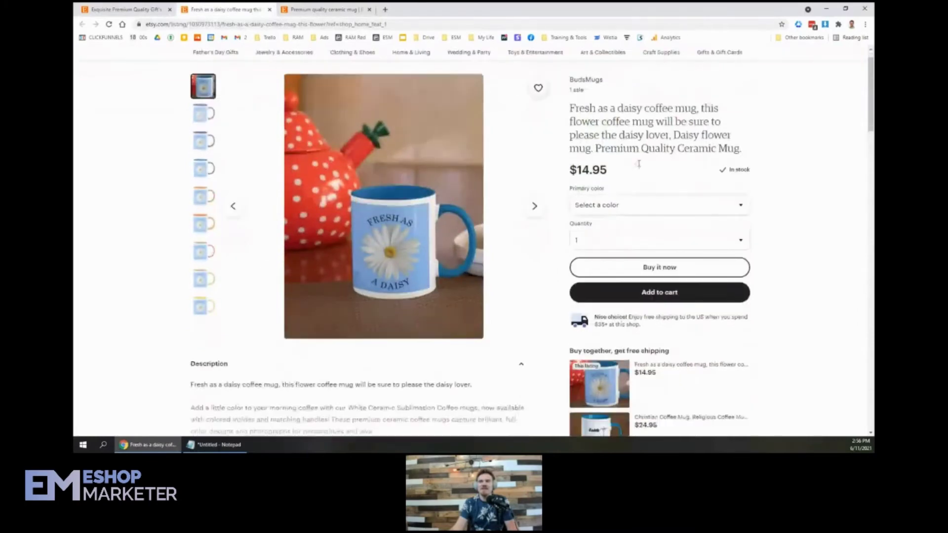
scroll(464, 204, down, 5)
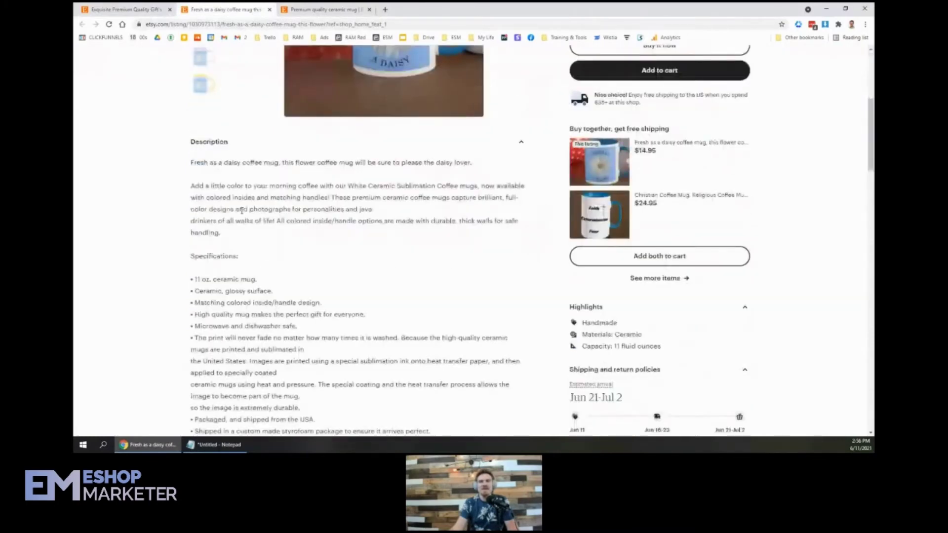
scroll(327, 211, up, 1)
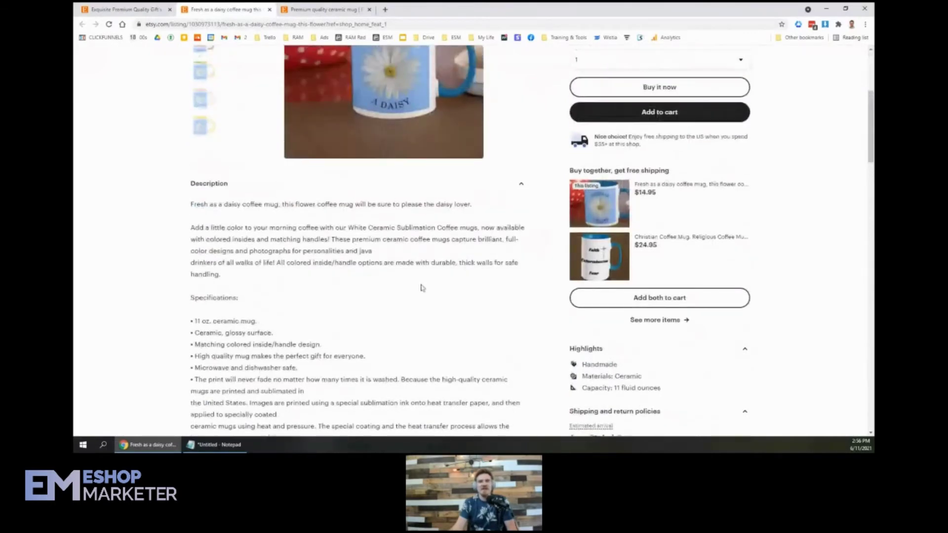
drag(192, 215, 351, 330)
scroll(463, 298, up, 1)
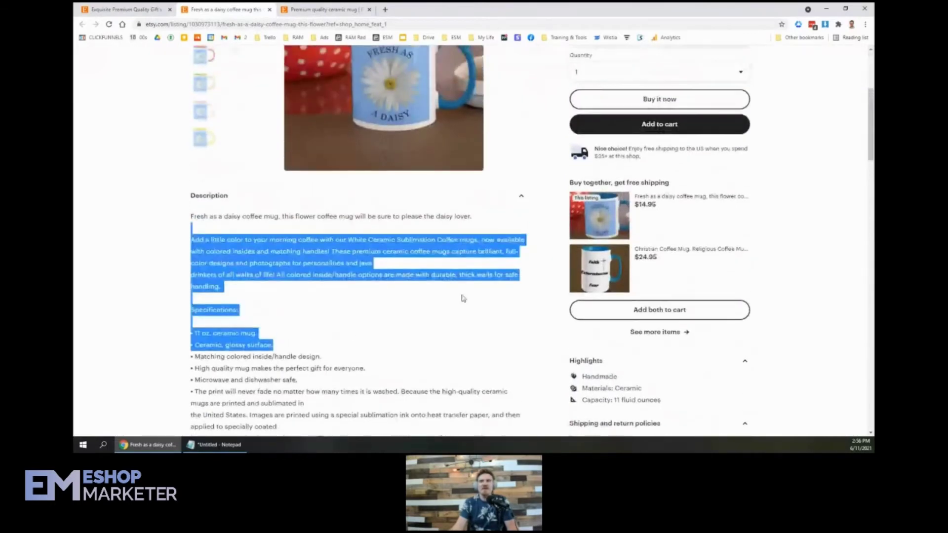
scroll(463, 298, up, 4)
Highlight the daisy mug listing's full title and compare it with the description
drag(571, 138, 745, 184)
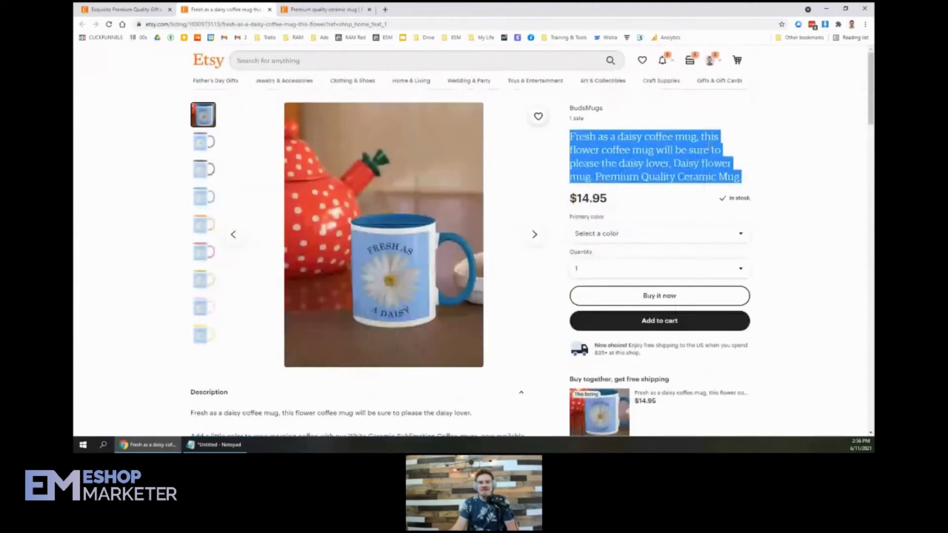
click(646, 161)
scroll(489, 128, down, 5)
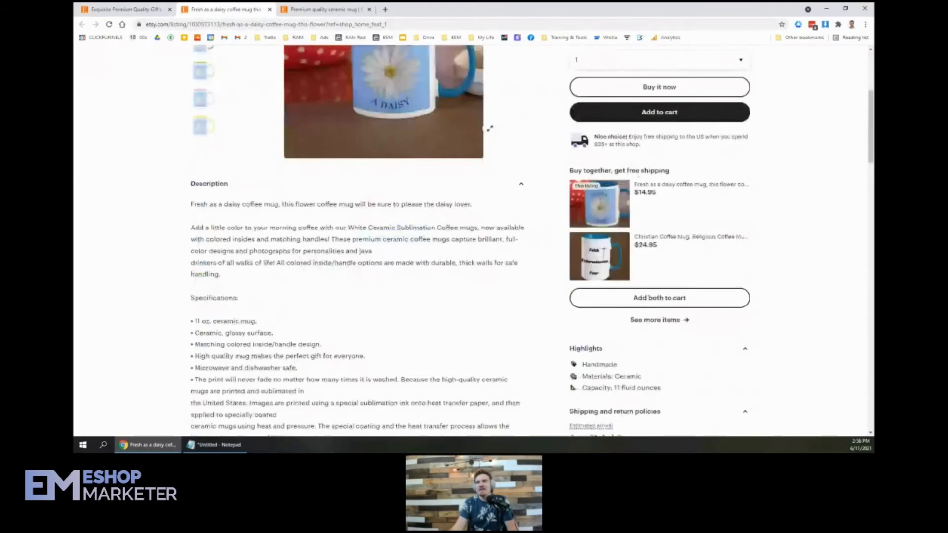
scroll(489, 128, up, 5)
Browse the daisy mug's product photos and check its primary color options without choosing one
click(542, 238)
click(543, 239)
click(543, 239)
click(542, 239)
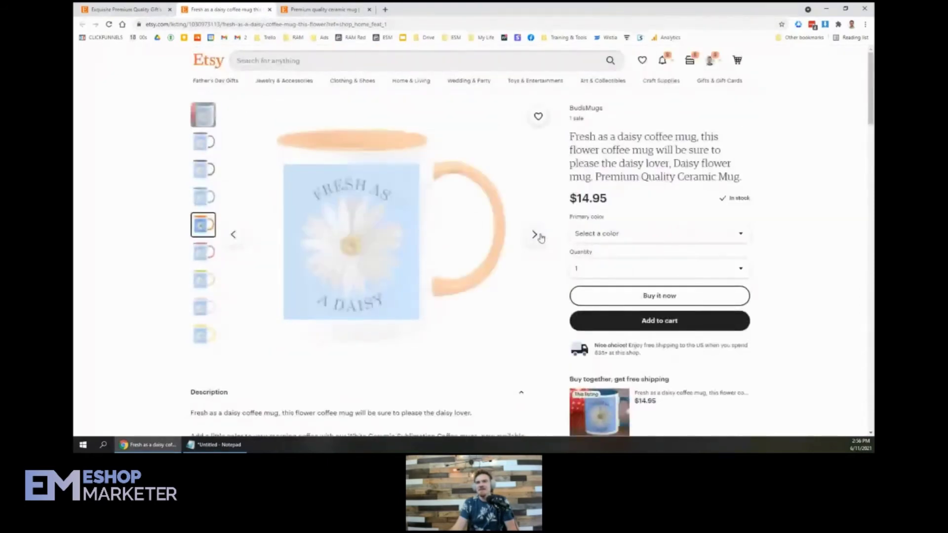
click(603, 234)
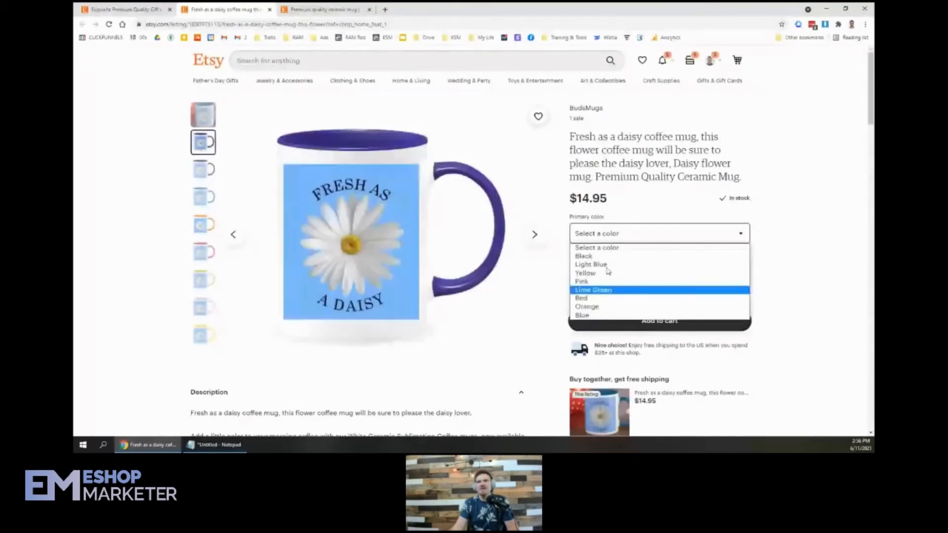
click(556, 247)
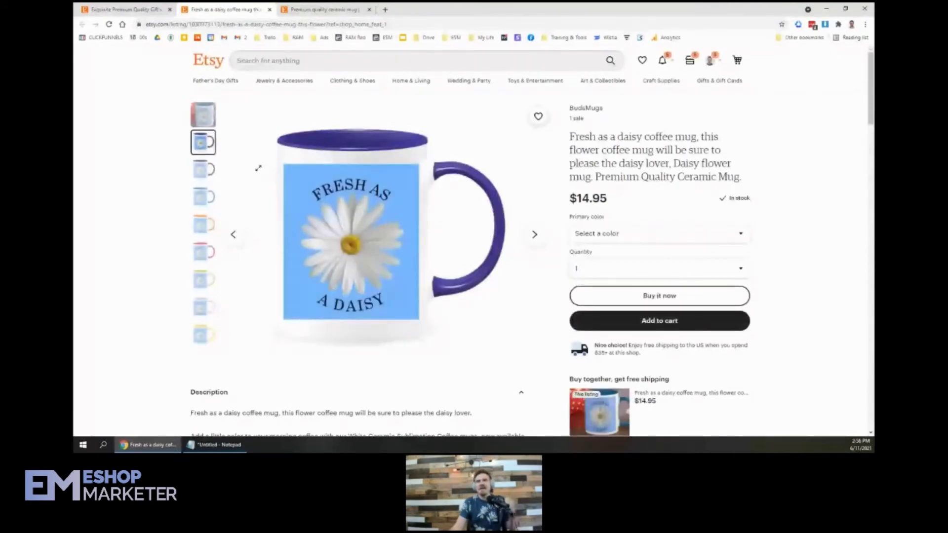
Show the daisy mug's first photo, then open the "Dad I will always be your financial burden" mug at $12.95 from the BudsMugs shop
click(203, 121)
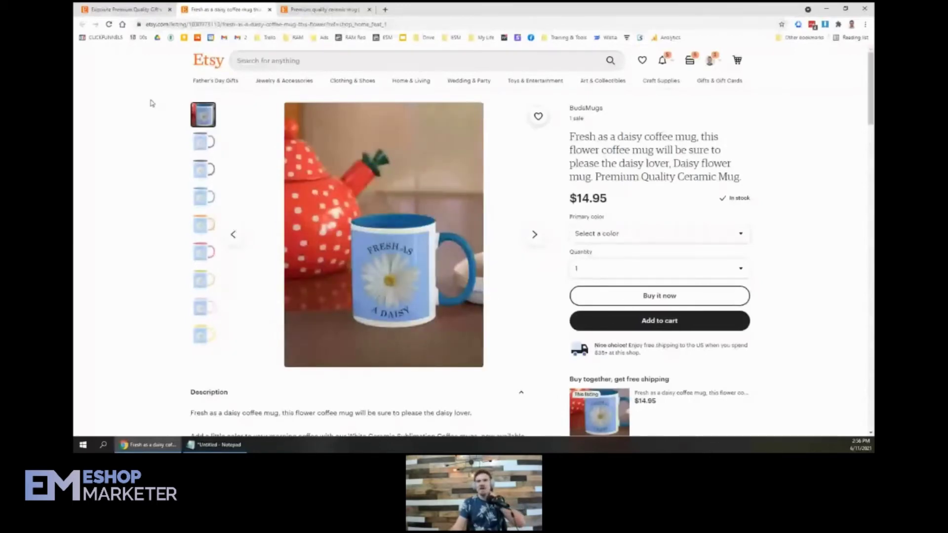
click(128, 9)
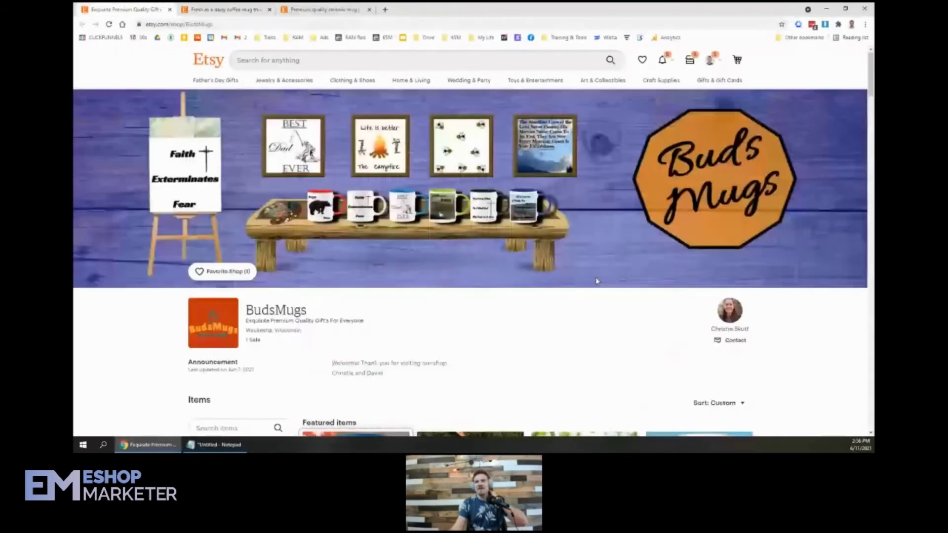
scroll(596, 281, down, 4)
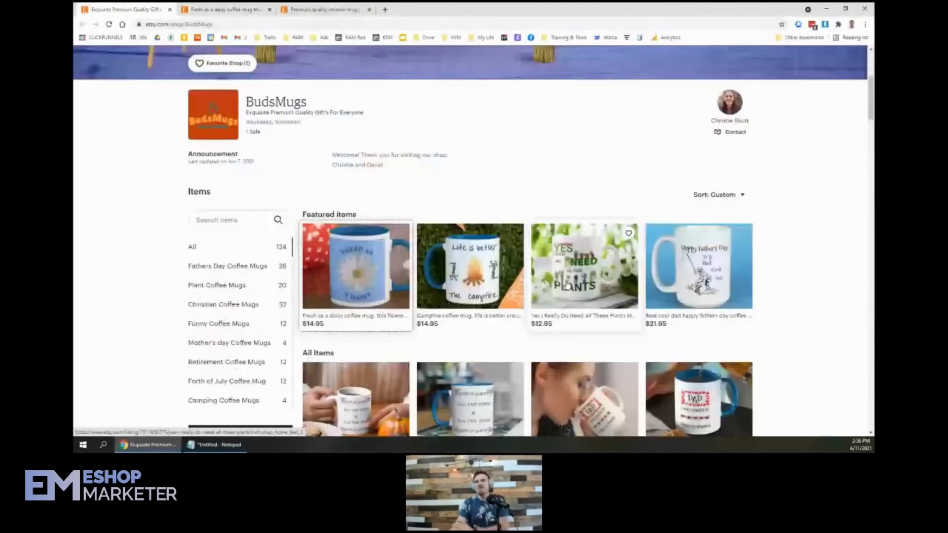
scroll(817, 202, down, 3)
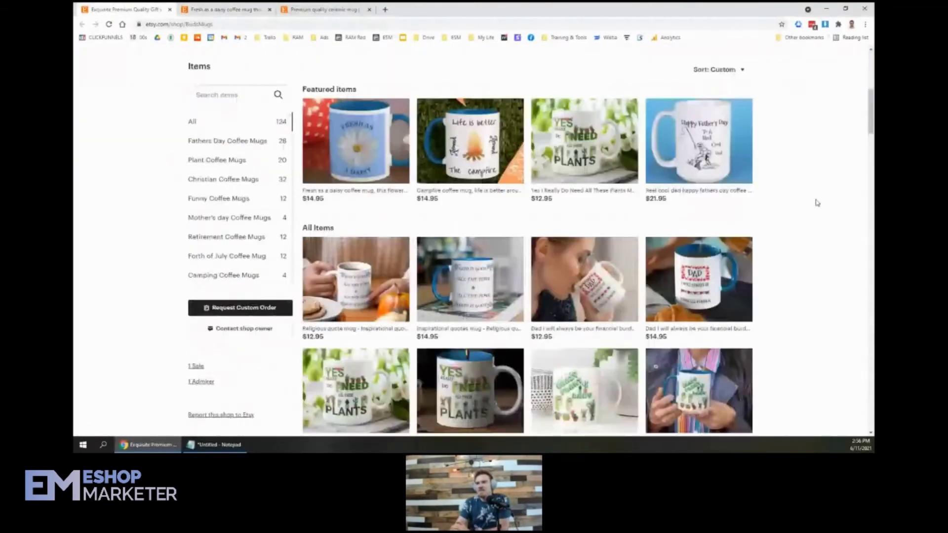
click(584, 278)
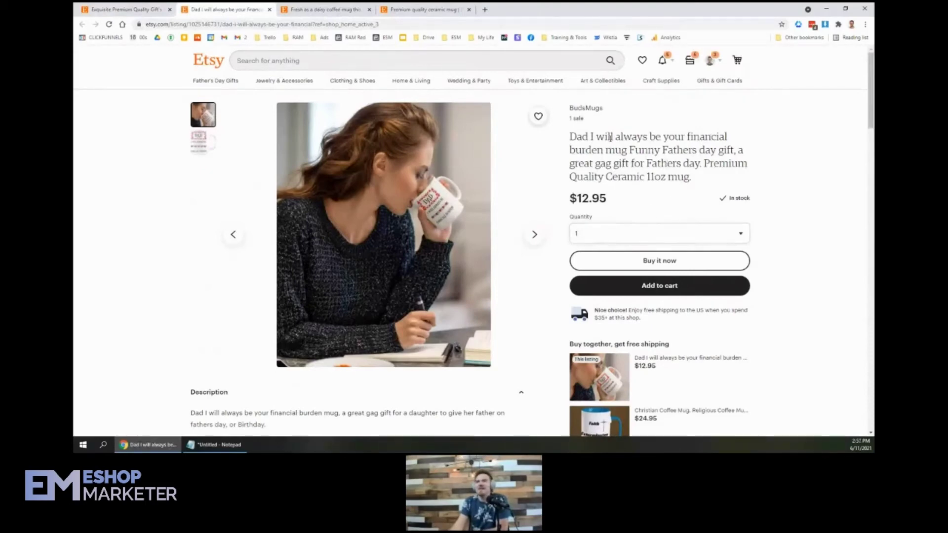
Copy the phrase "Dad I will always be your financial burden mug" from the start of the listing title
drag(571, 134, 608, 146)
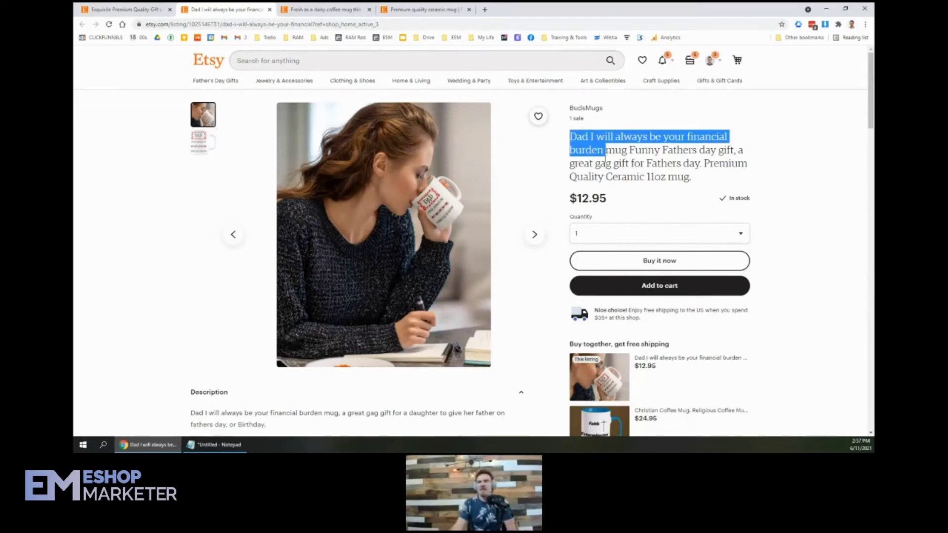
click(605, 153)
drag(575, 136, 621, 152)
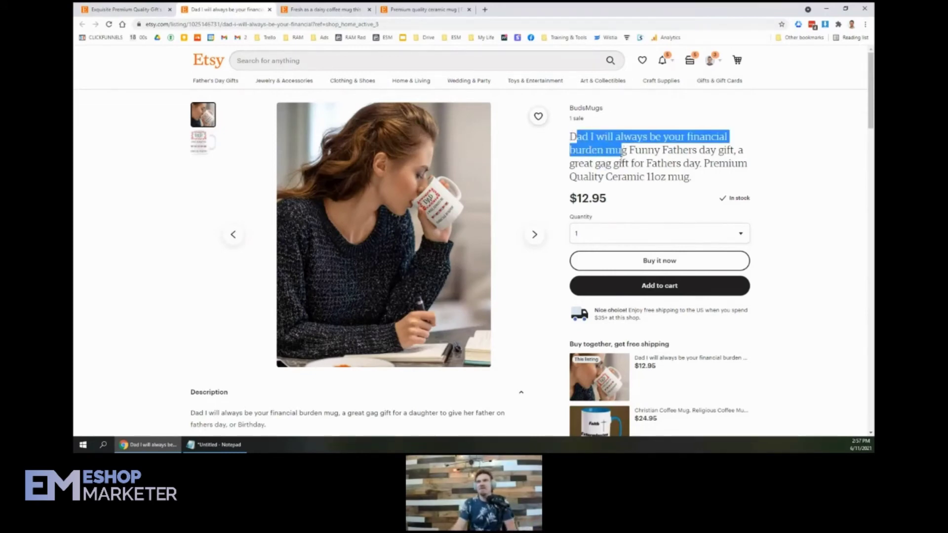
click(620, 153)
mouse_move(569, 138)
mouse_down()
mouse_move(627, 151)
mouse_move(571, 148)
mouse_move(572, 138)
mouse_up()
key(ctrl+c)
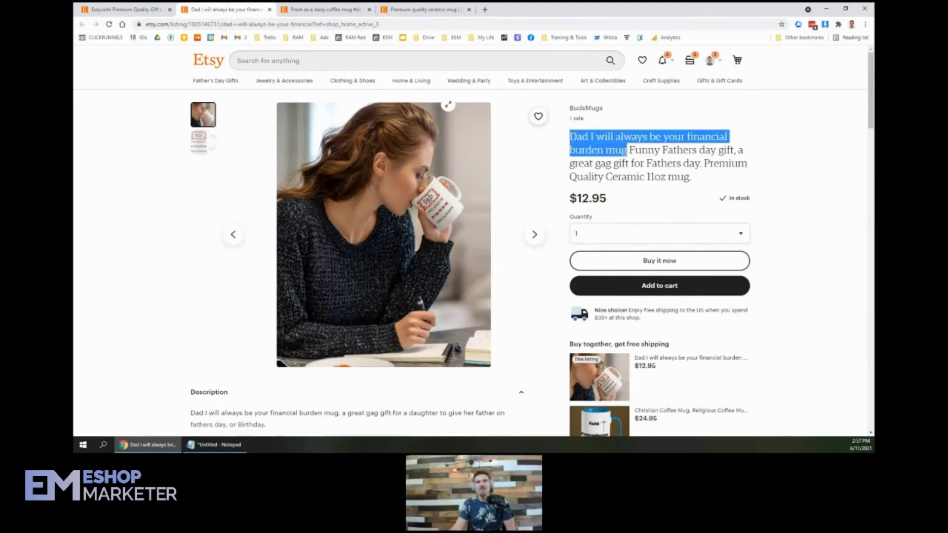
Search Etsy for the copied phrase from the daisy mug page and browse the resulting mugs
click(353, 8)
click(334, 60)
key(ctrl+v)
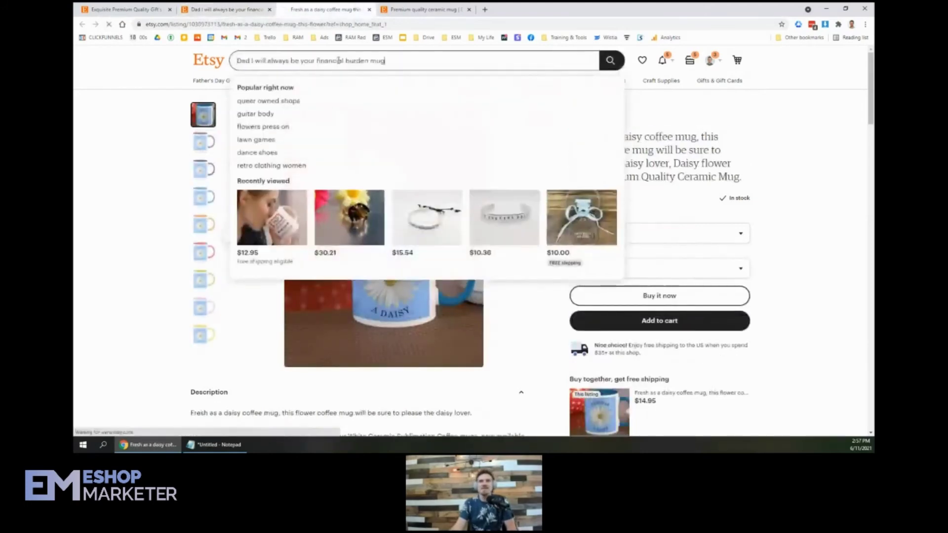
key(Return)
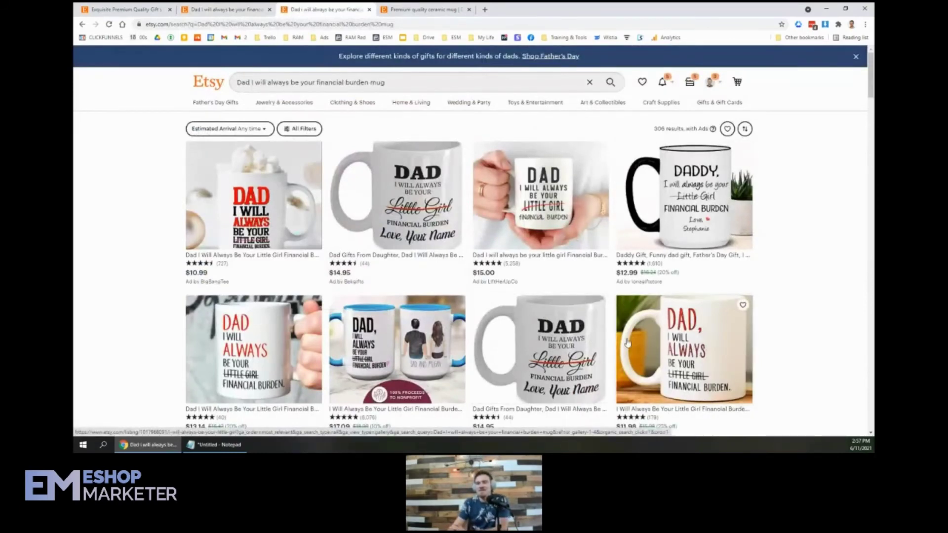
scroll(627, 342, down, 2)
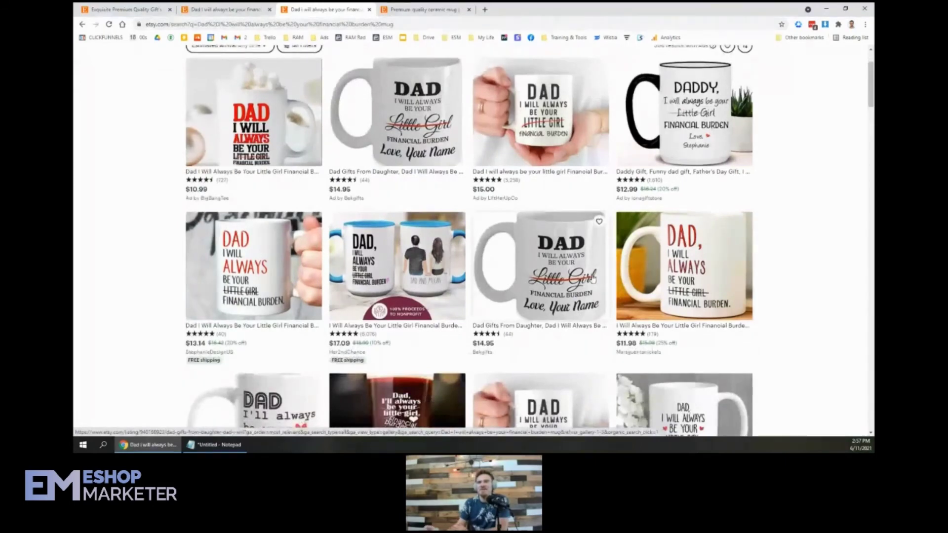
scroll(593, 280, down, 3)
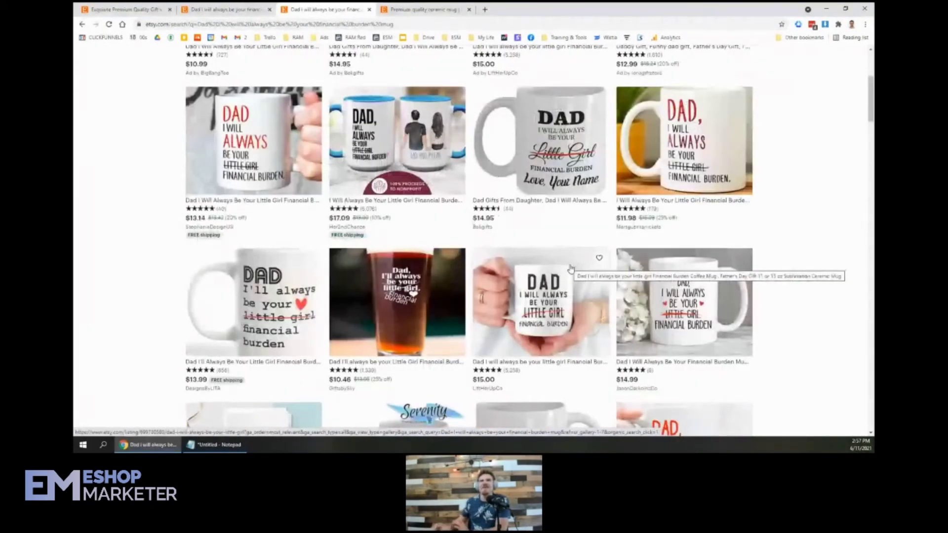
View the second product photo of the BudsMugs dad mug and compare it with the competing mugs in the search results
click(229, 9)
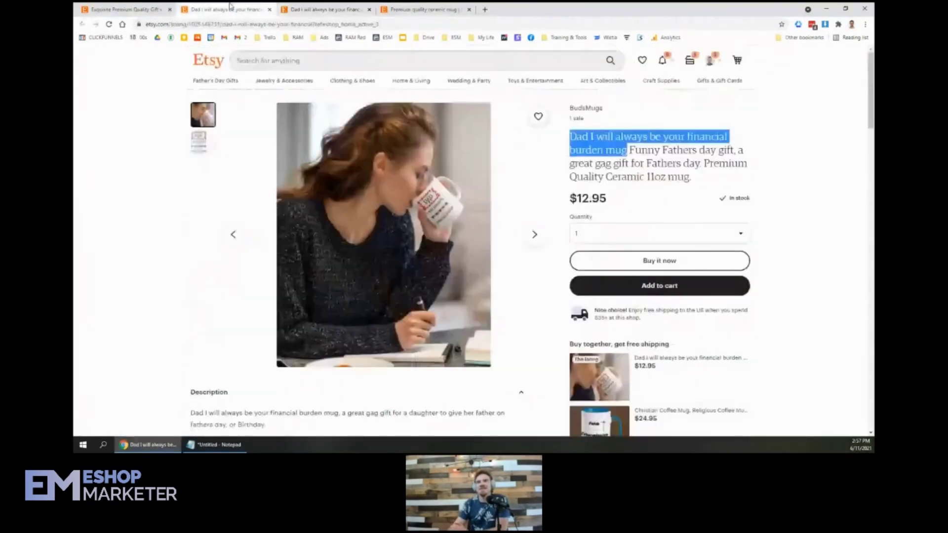
click(202, 142)
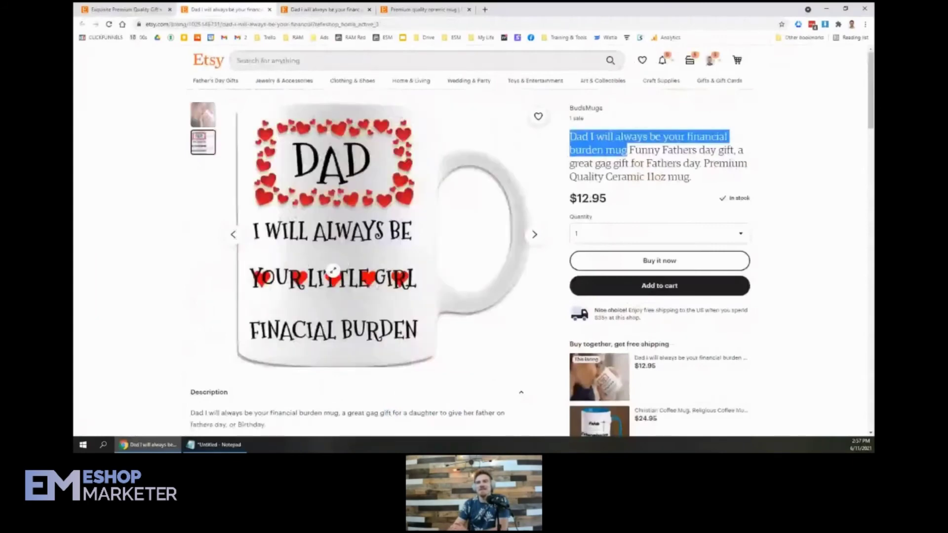
click(321, 8)
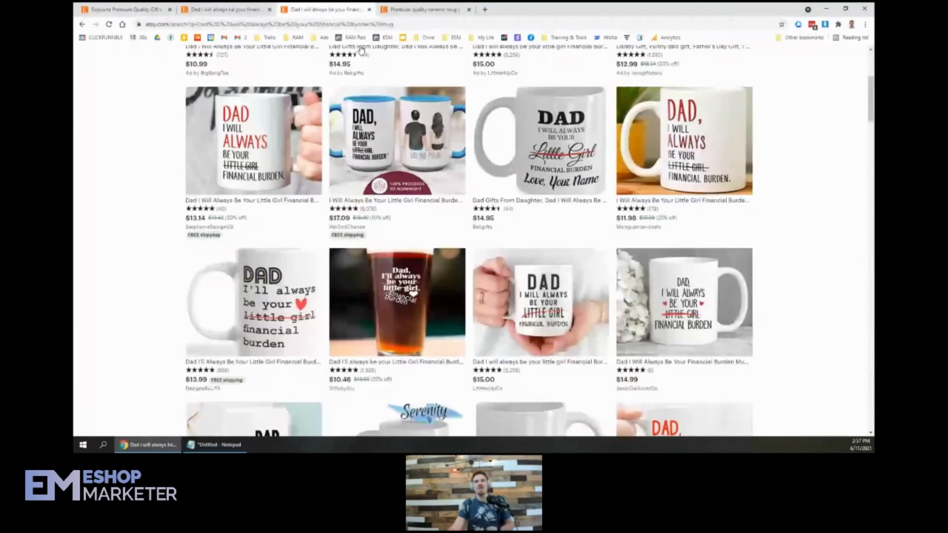
Replace the search phrase with "funy fathers day mug", run it and highlight the number of results
scroll(361, 50, up, 5)
drag(385, 82, 221, 105)
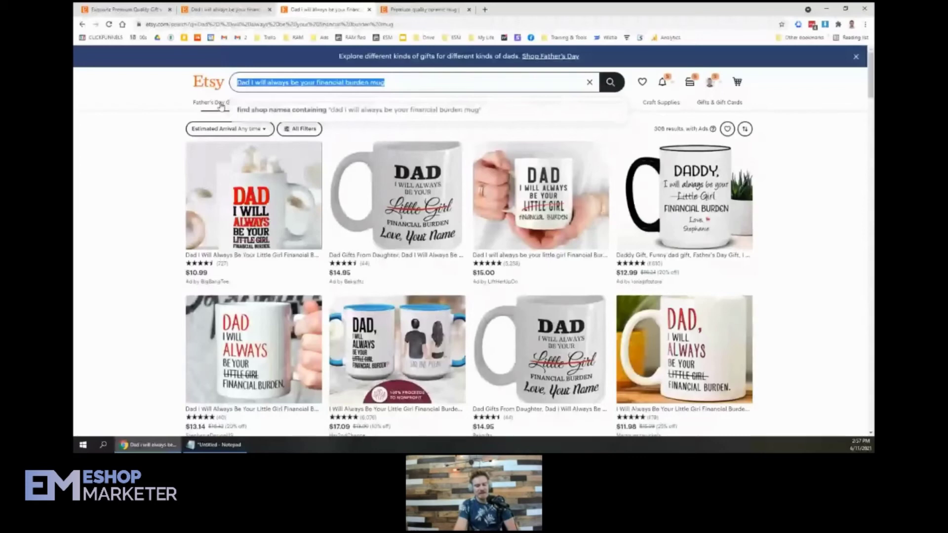
text(funy fathers day mug)
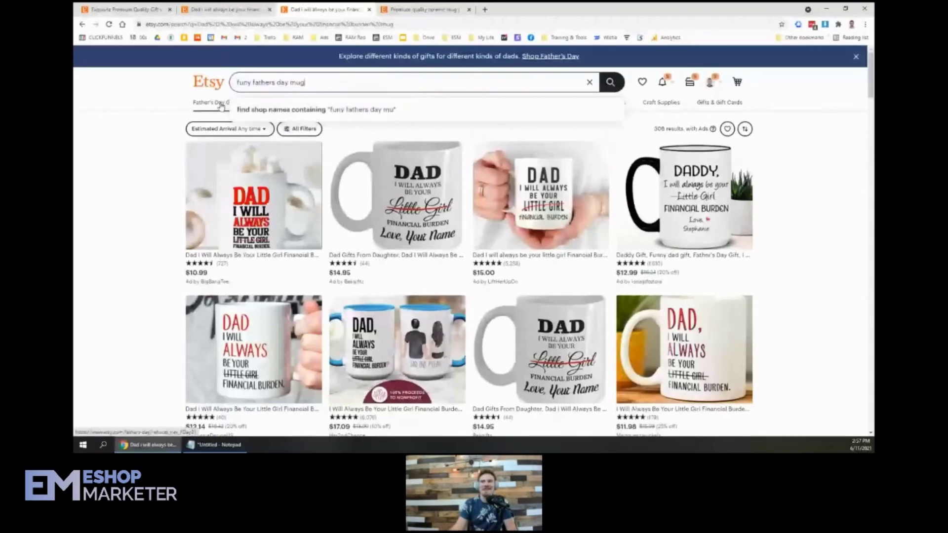
key(Return)
drag(671, 142, 645, 141)
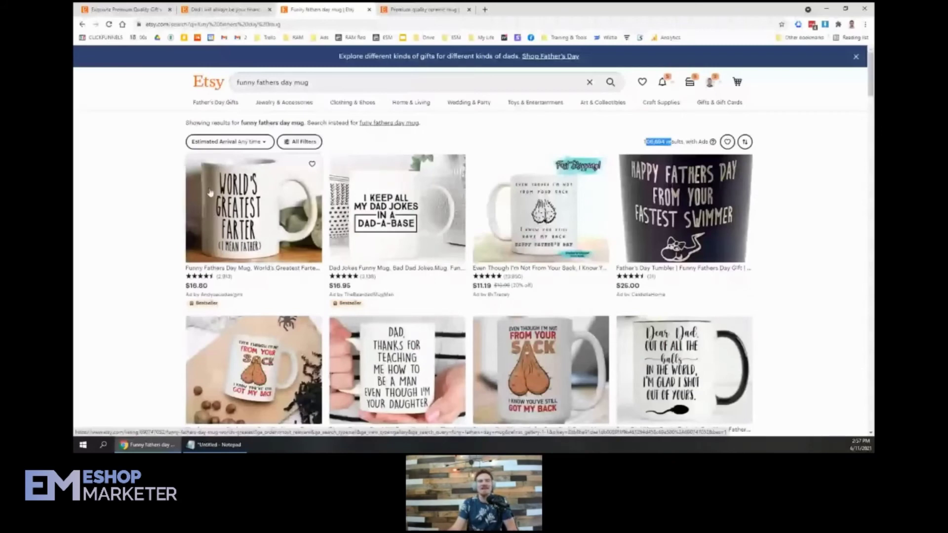
Change the last word of the query to search Etsy for "funny fathers day gift"
double_click(323, 84)
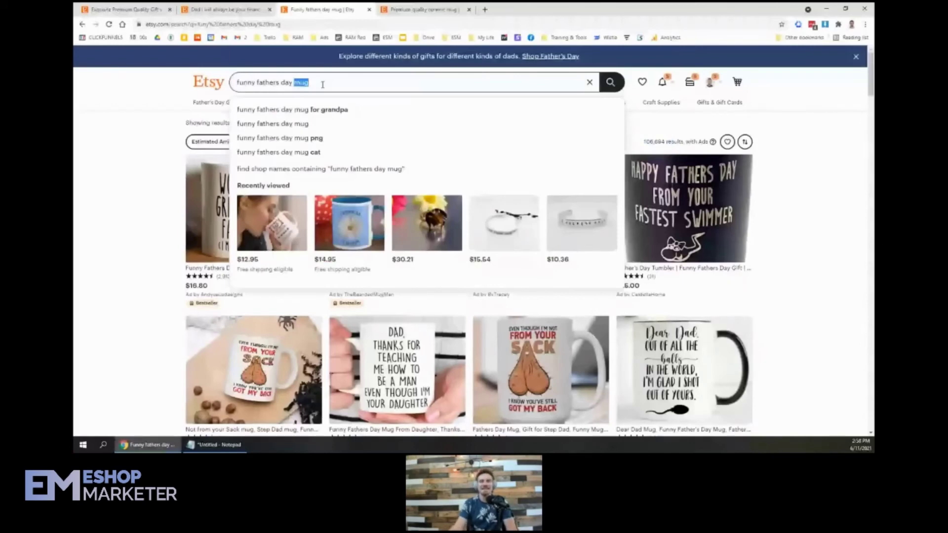
text(gift)
key(Return)
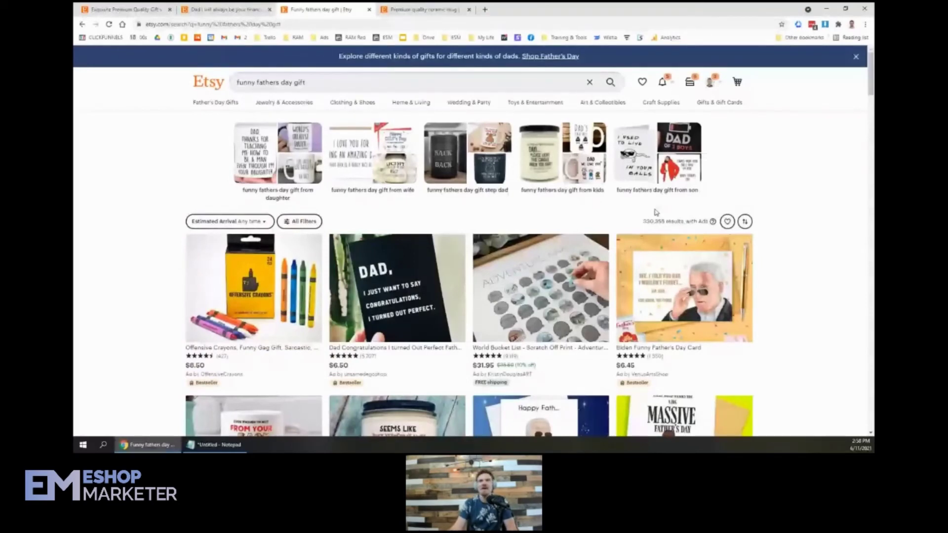
Search Etsy for "fathers days financial burden gift"
triple_click(352, 90)
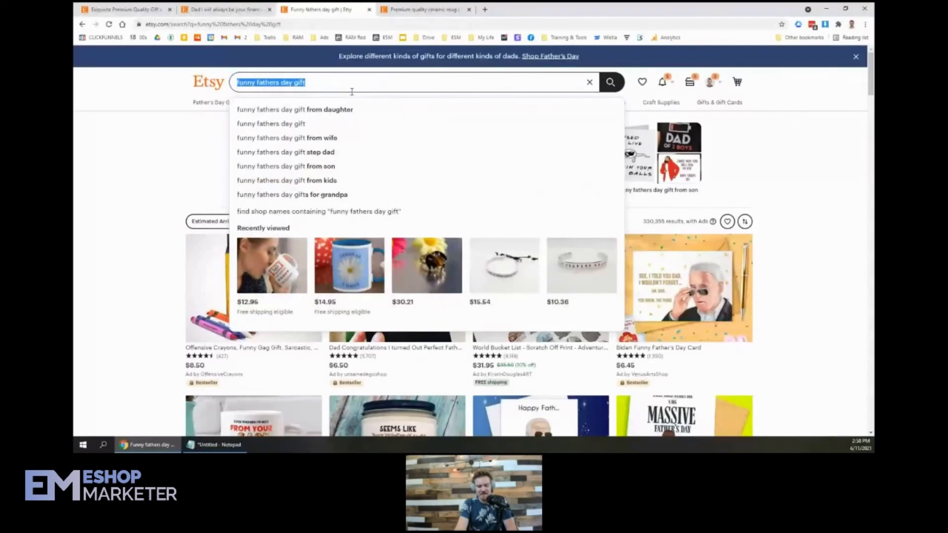
text(funn)
key(BackSpace)
key(BackSpace)
key(BackSpace)
key(BackSpace)
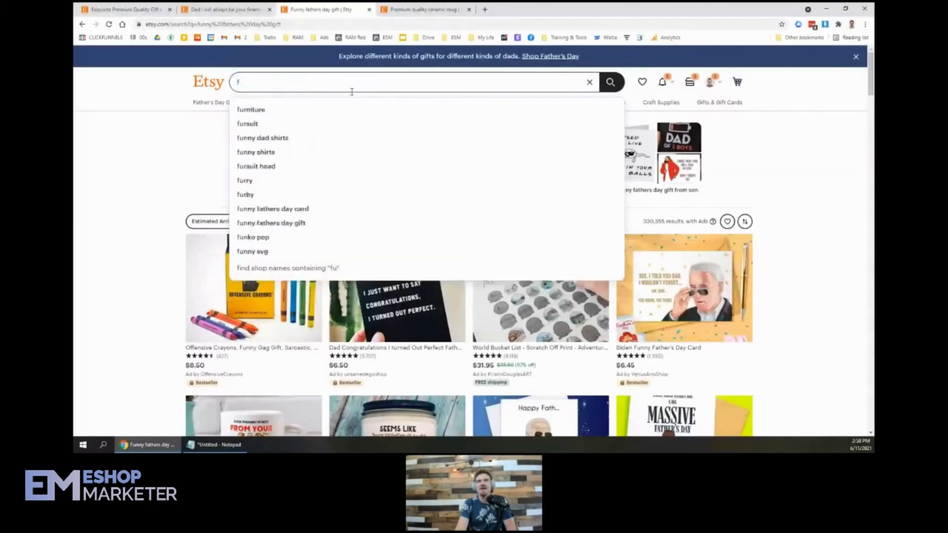
text(fathers)
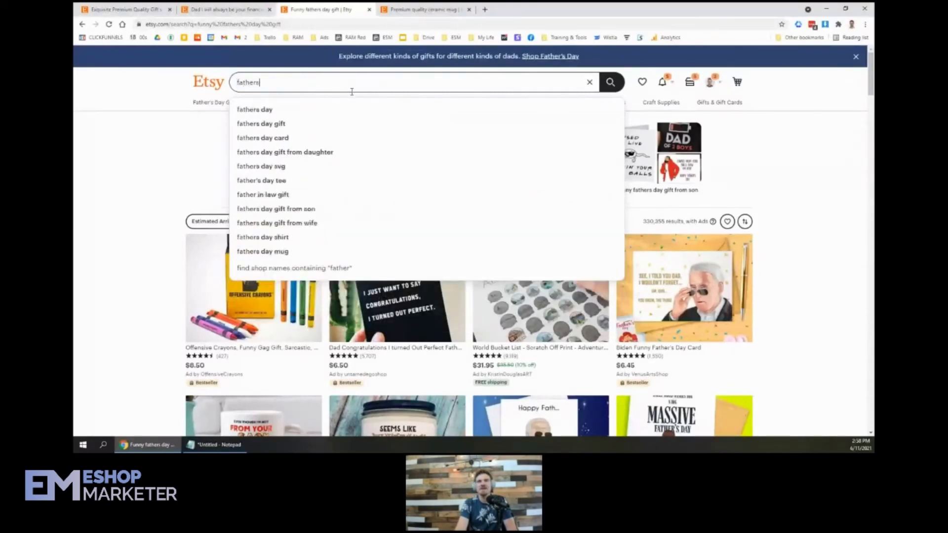
text( days financial)
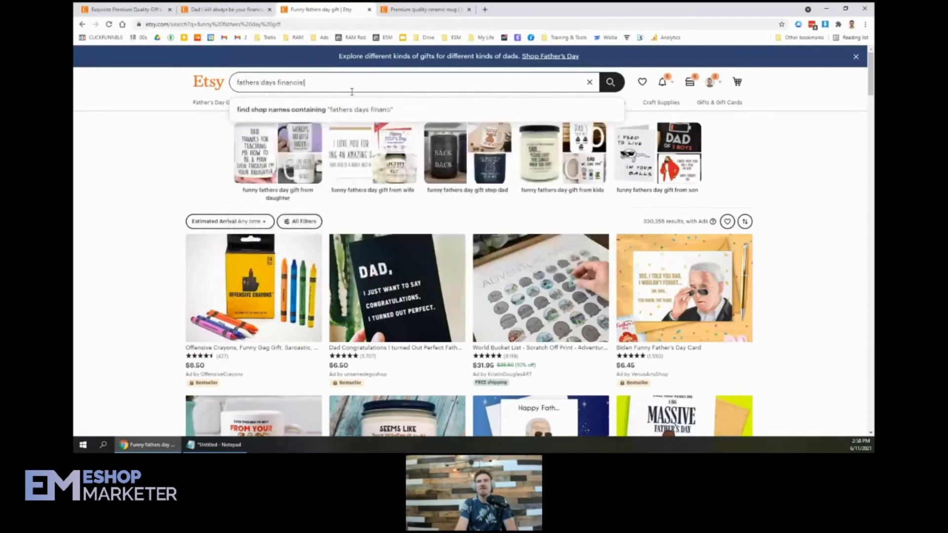
text( burden gift)
key(Return)
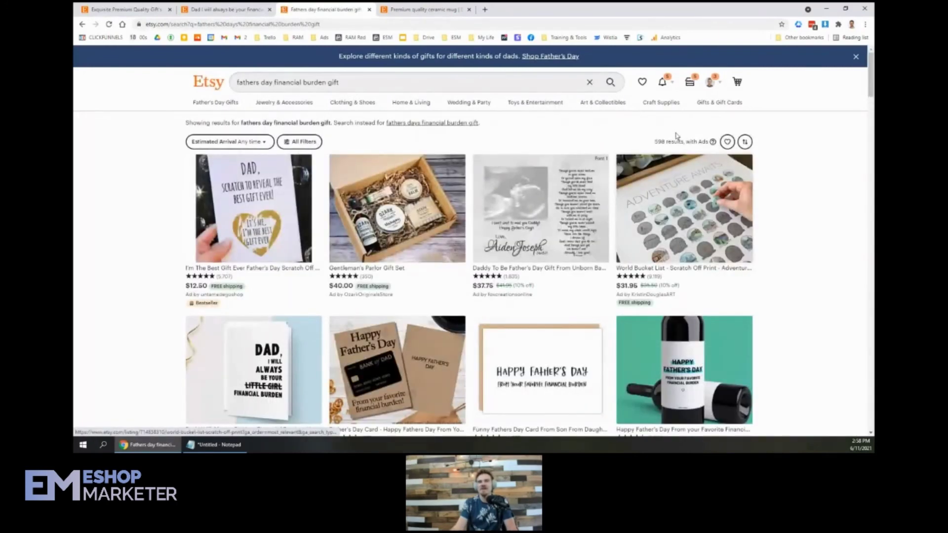
Go back through the previous searches to the "funny fathers day mug" results
key(alt+Left)
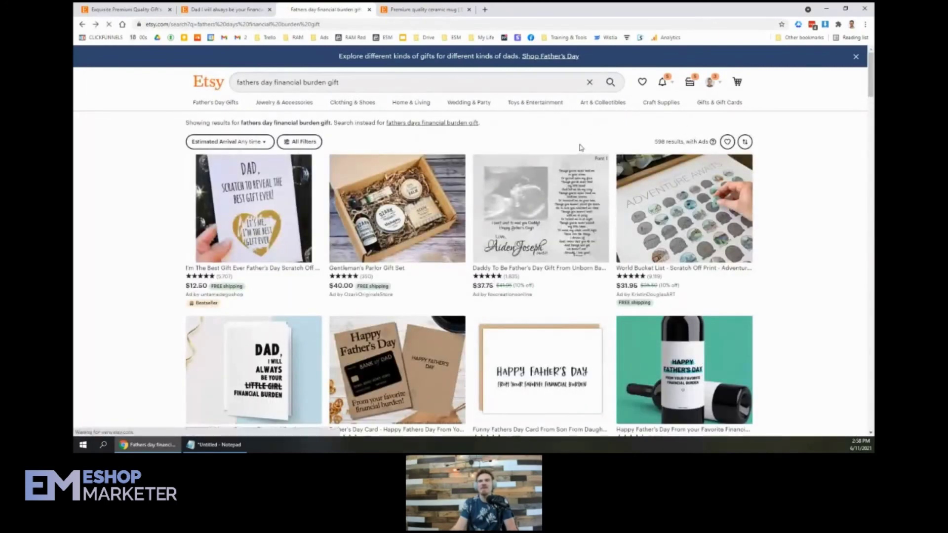
click(281, 82)
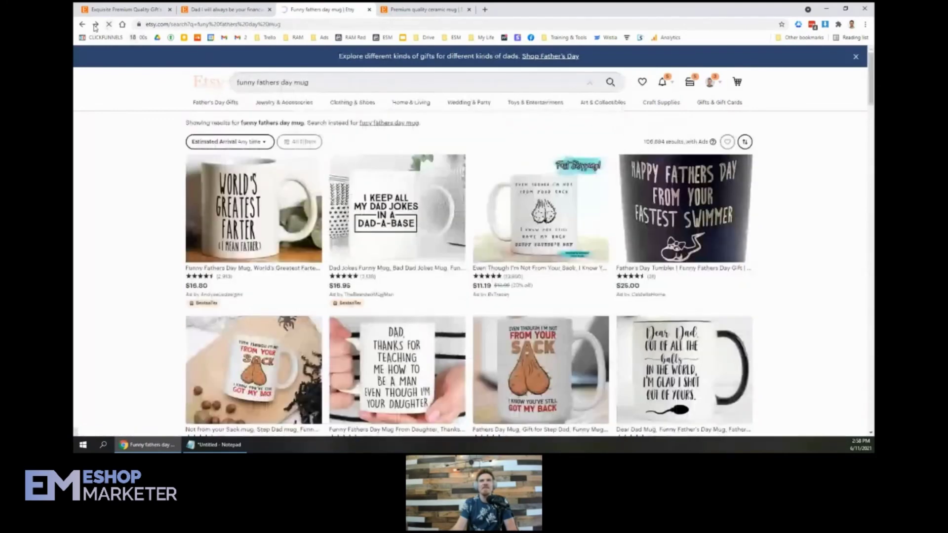
click(96, 25)
key(Escape)
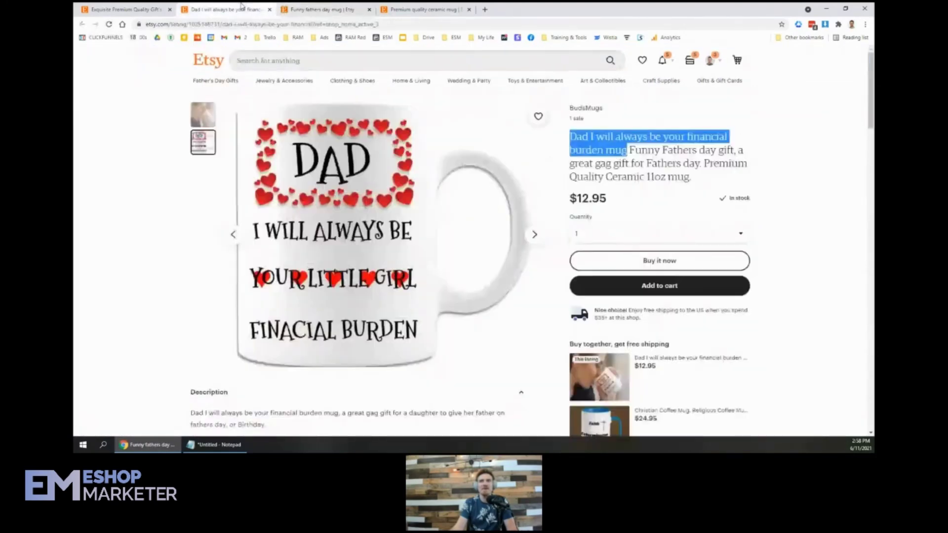
Return to the dad mug listing and highlight its title from the beginning through "a great gag gift for"
key(ctrl+shift+Tab)
click(684, 151)
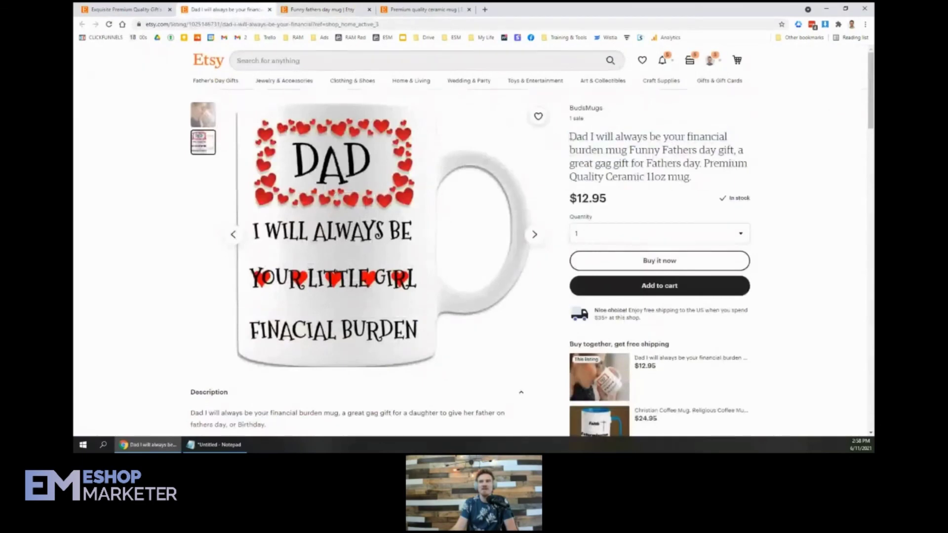
drag(570, 137, 645, 164)
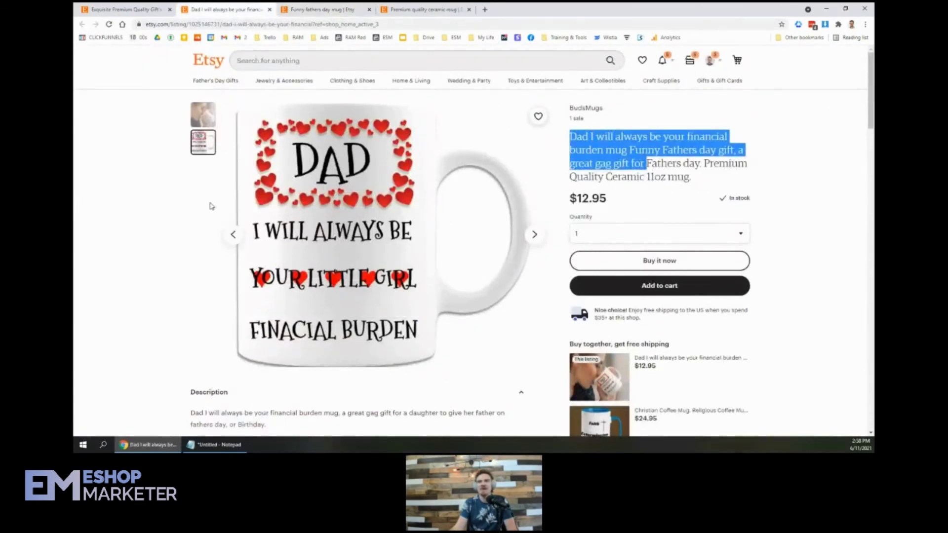
Leave the dad mug listing for the BudsMugs shop page and browse all of its mug items
click(591, 109)
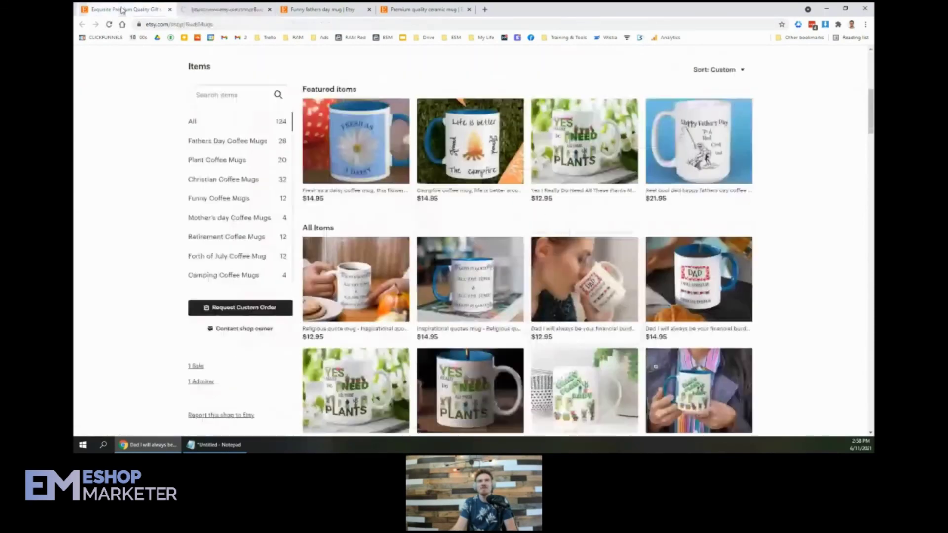
scroll(659, 273, down, 4)
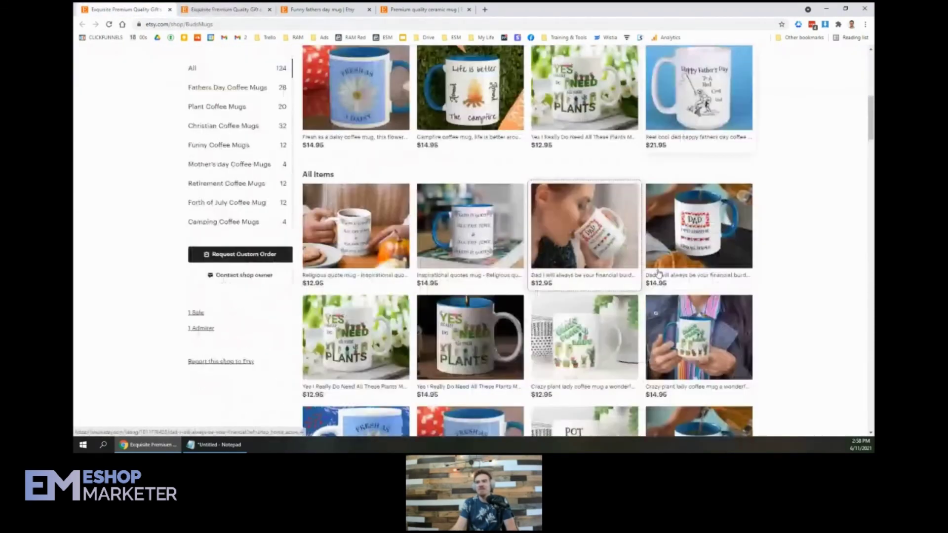
scroll(659, 273, down, 8)
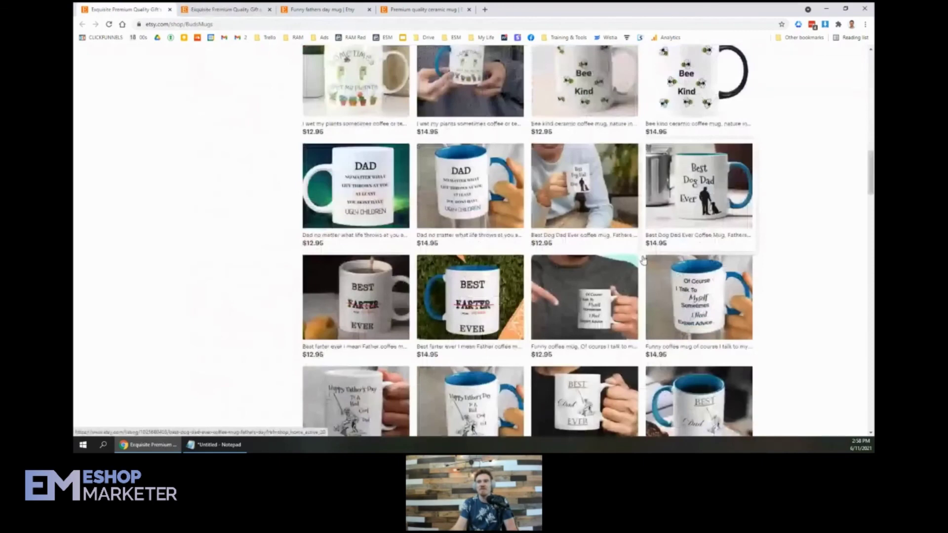